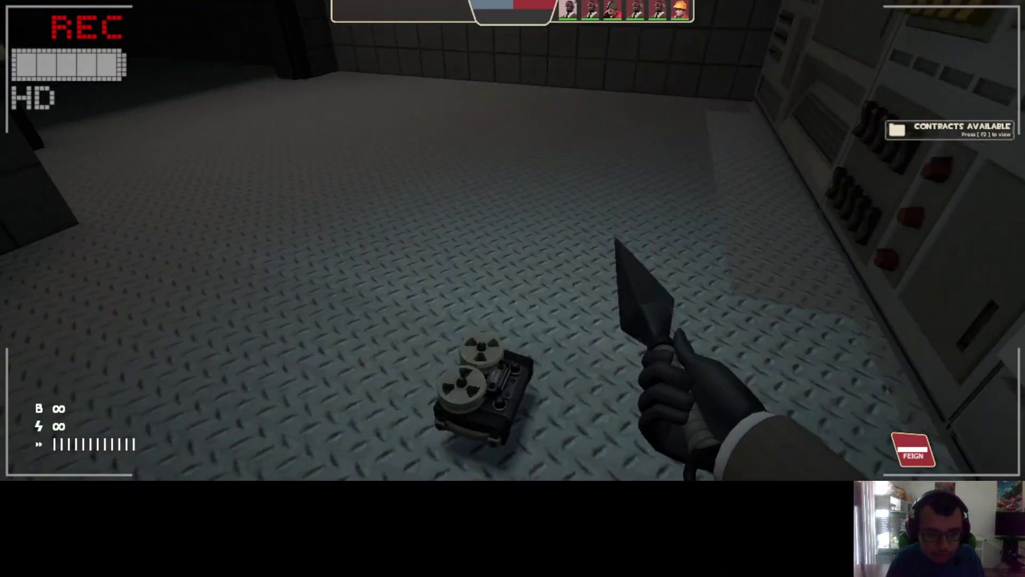
# Check the scoreboard and swap weapons at the tape recorder, then return to the knife
pyautogui.press('Tab')
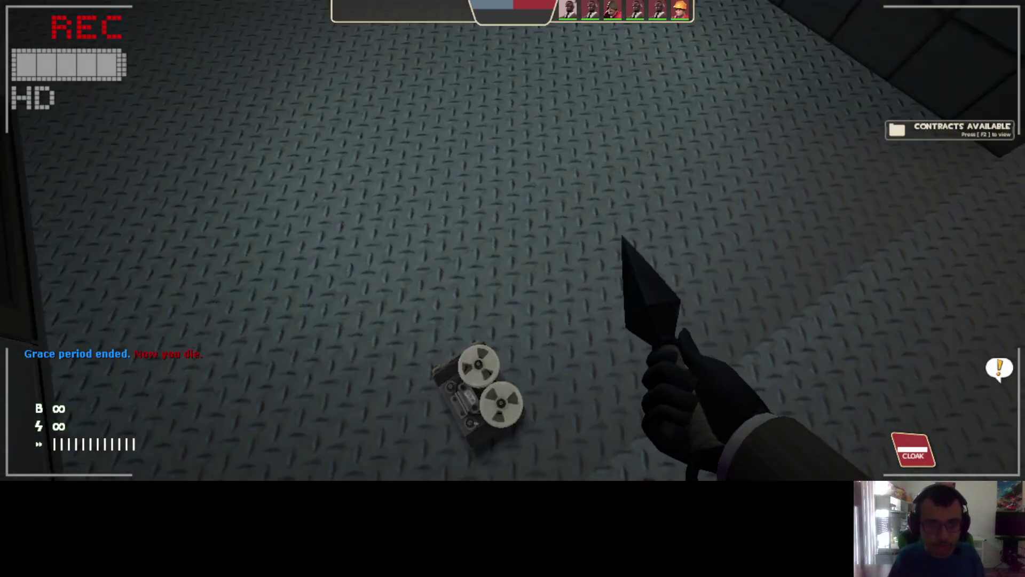
pyautogui.press('2')
pyautogui.press('3')
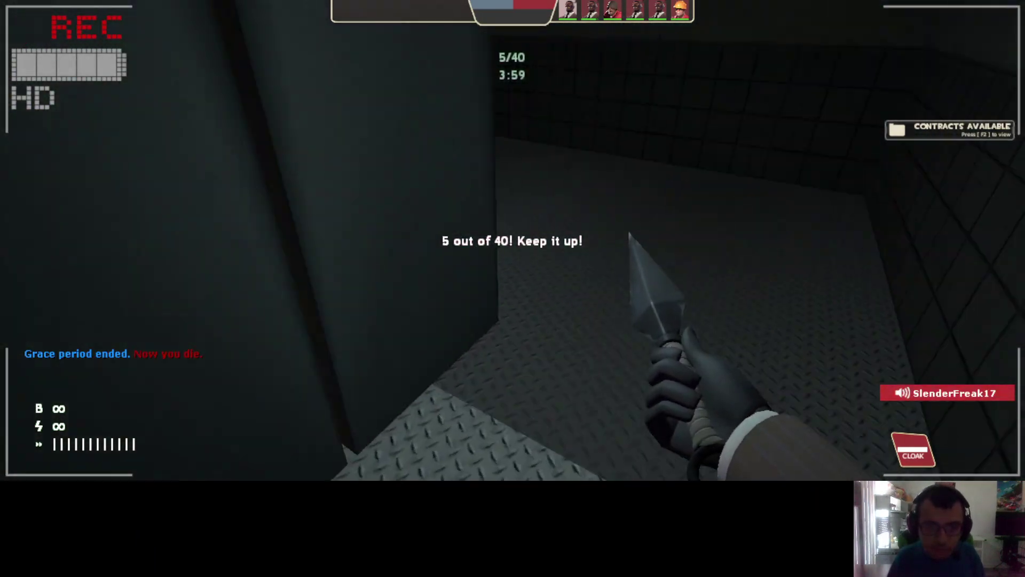
# Sneak through dark corridors, grab a page by the tiled wall, and hide crouched there
pyautogui.press('w')
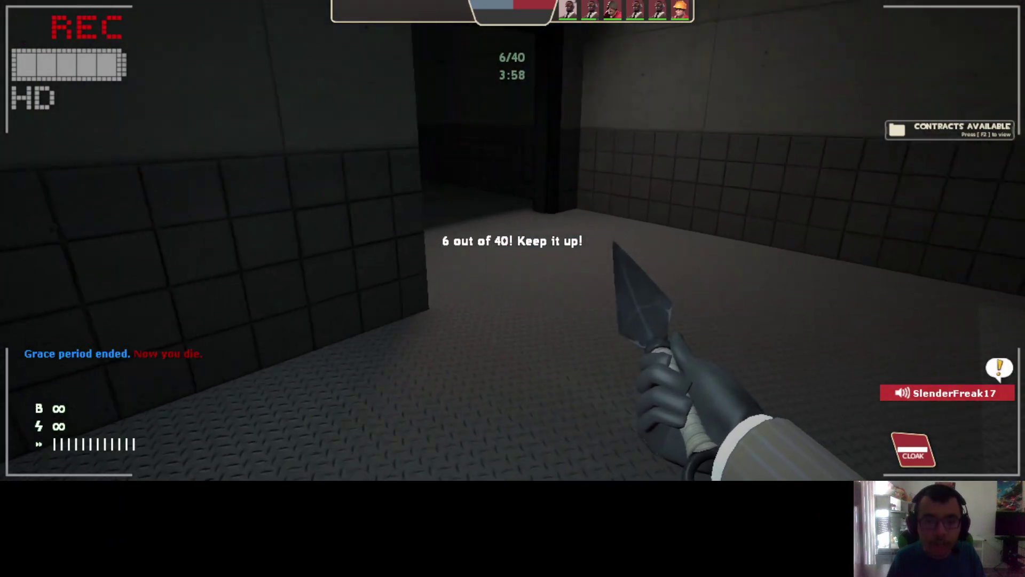
pyautogui.press('w')
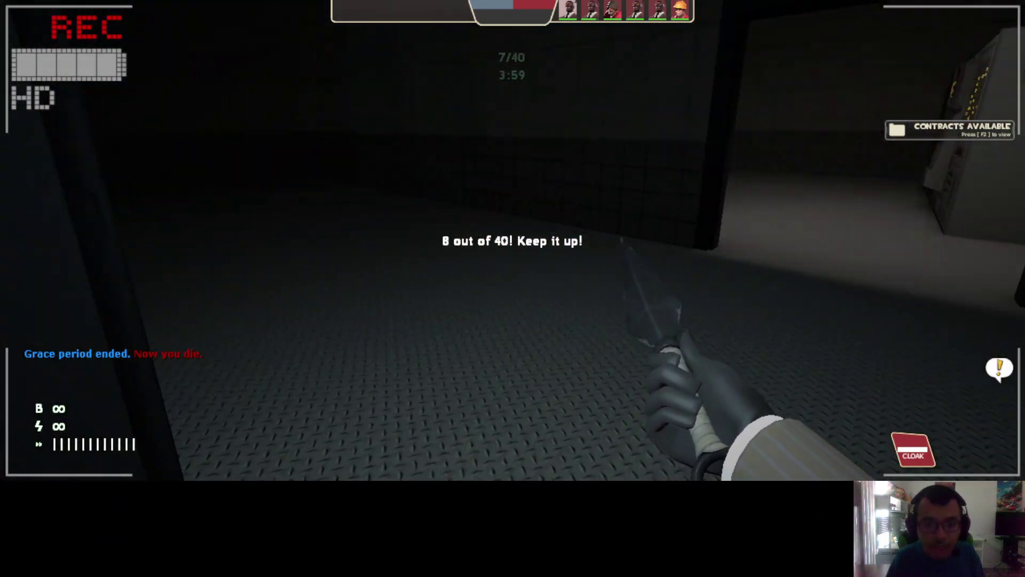
pyautogui.press('w')
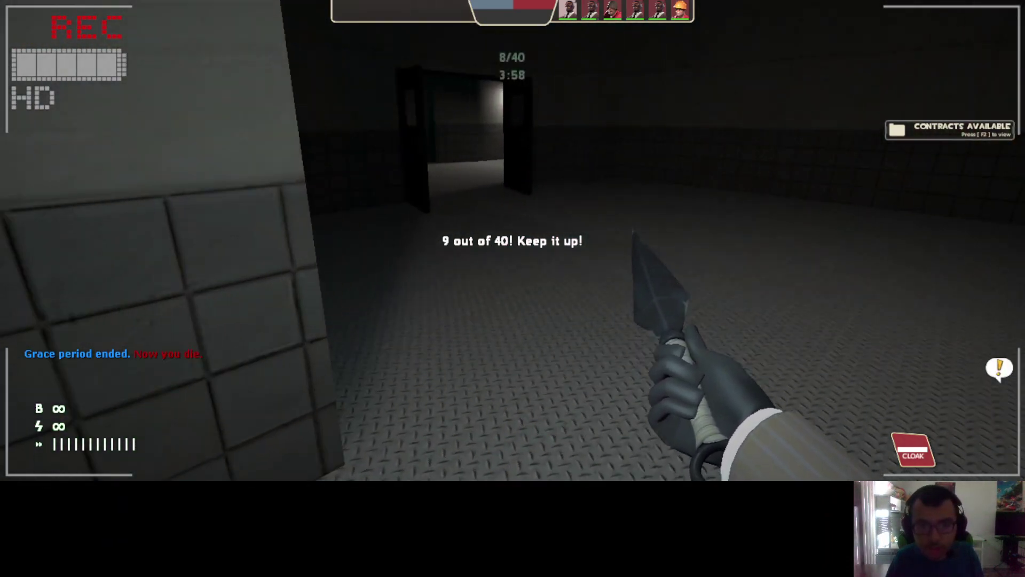
pyautogui.press('w')
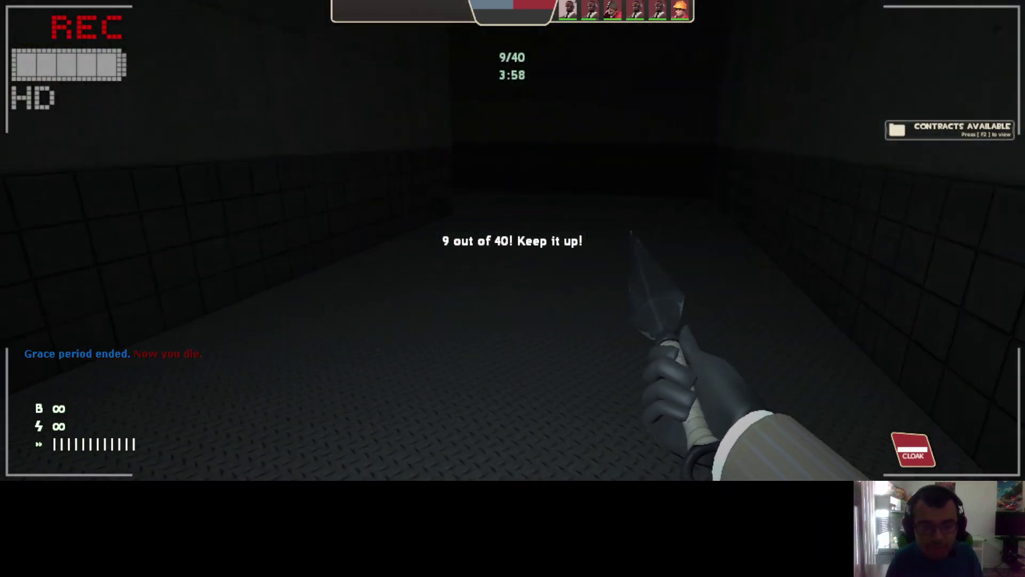
pyautogui.press('w')
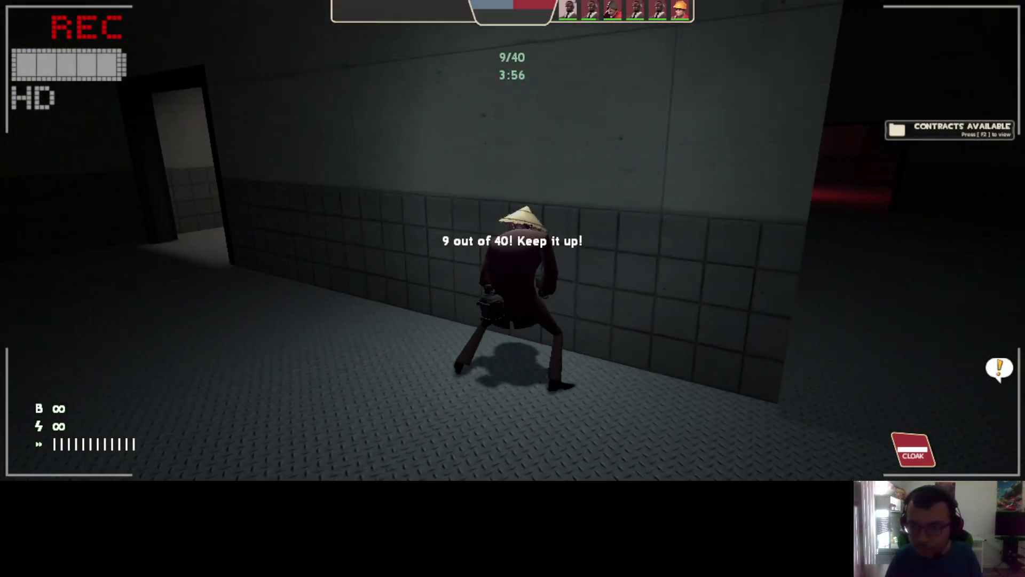
pyautogui.press('w')
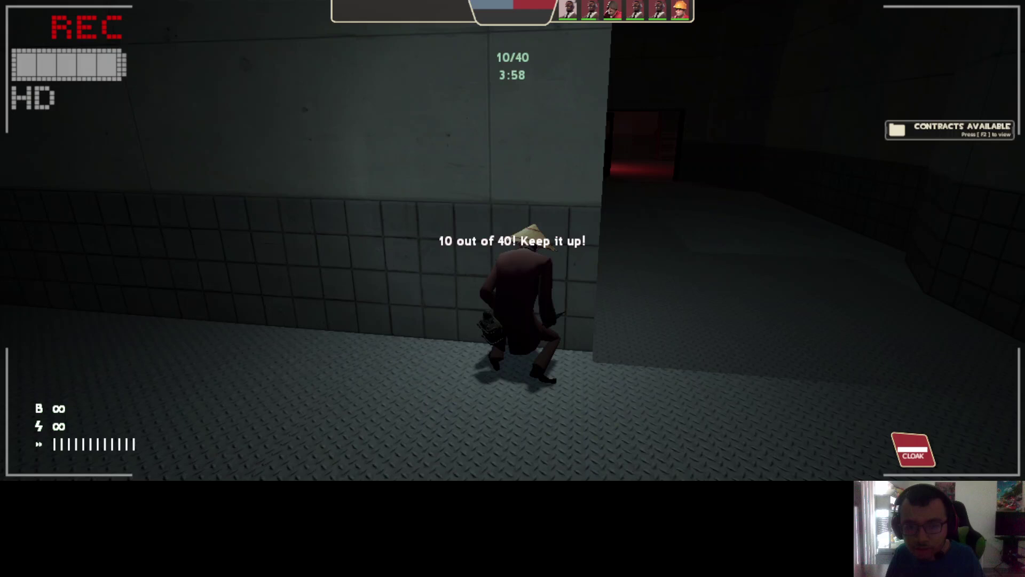
pyautogui.press('w')
pyautogui.press('w')
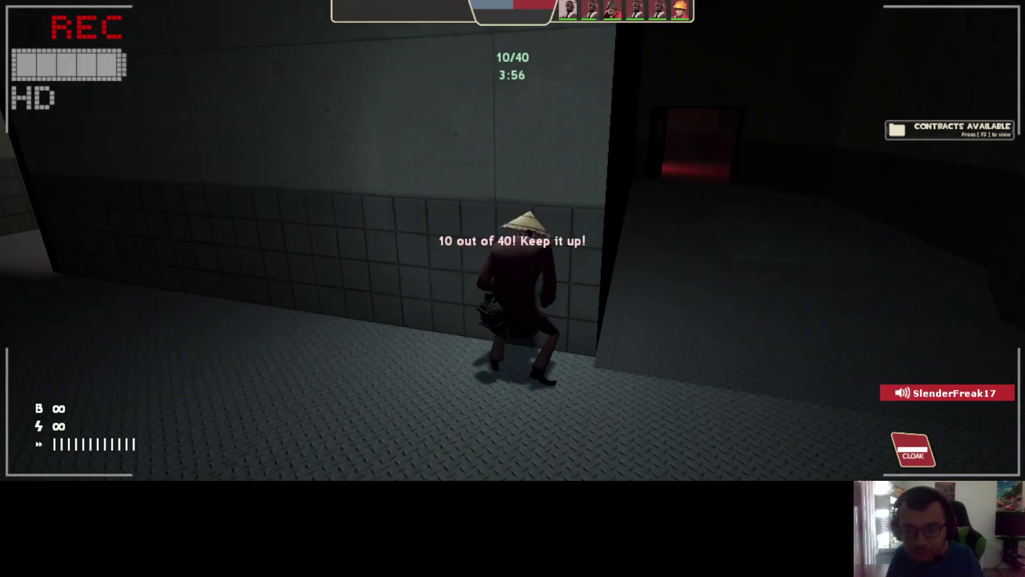
pyautogui.press('Tab')
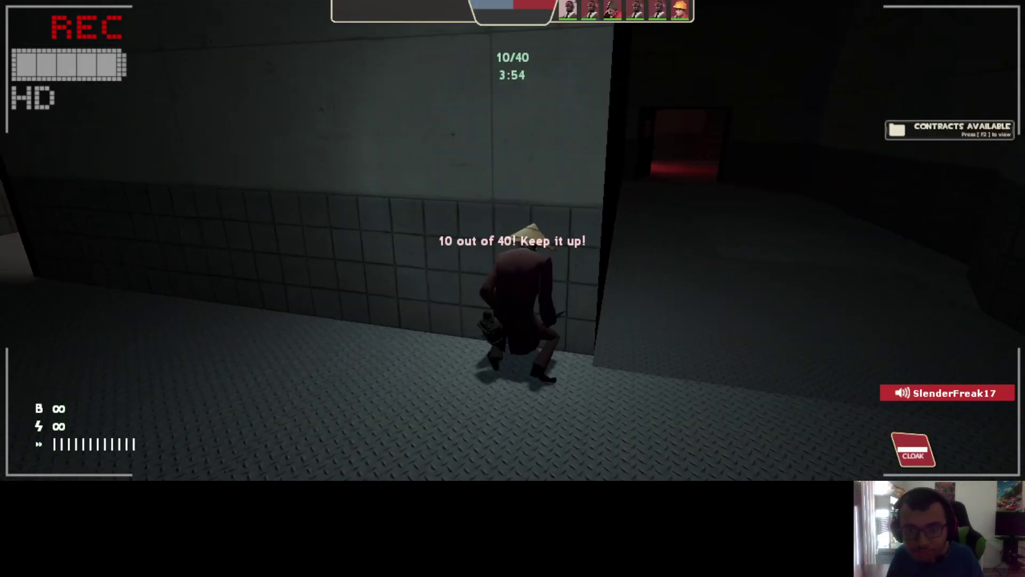
pyautogui.press('w')
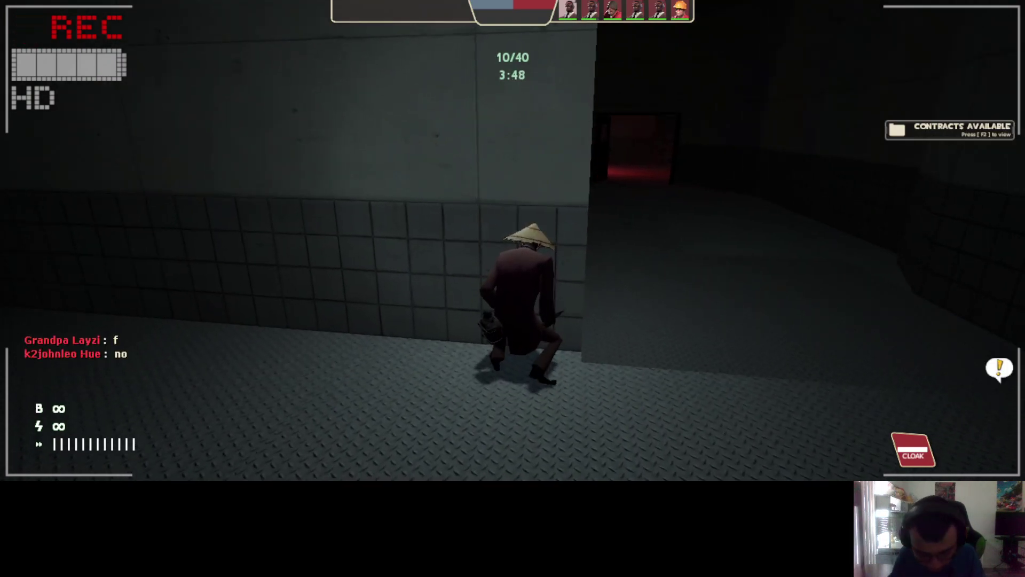
pyautogui.press('w')
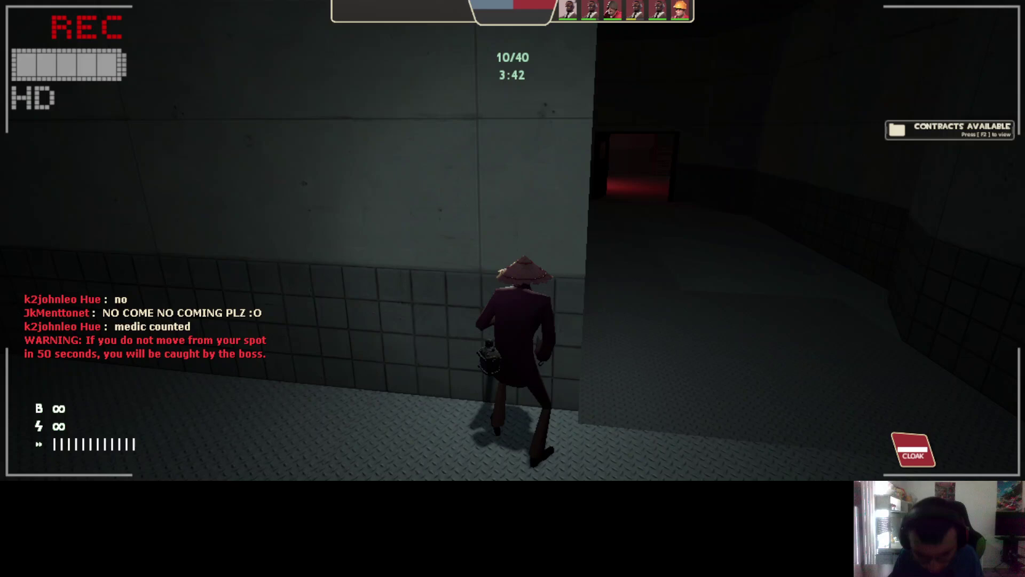
# Pass the red-lit doorway, take the page at the server cabinets, and cross the dark room
pyautogui.press('w')
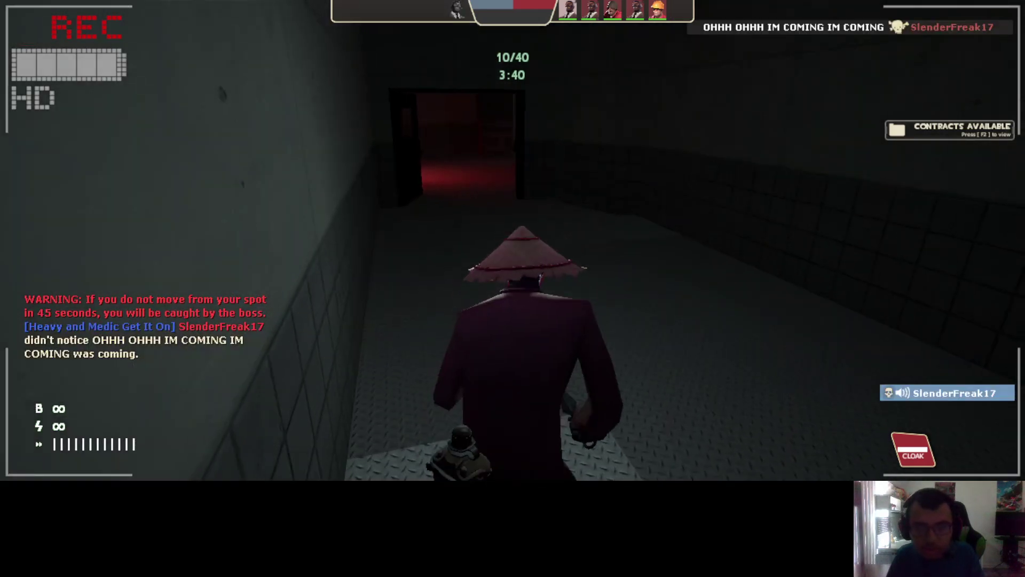
pyautogui.press('w')
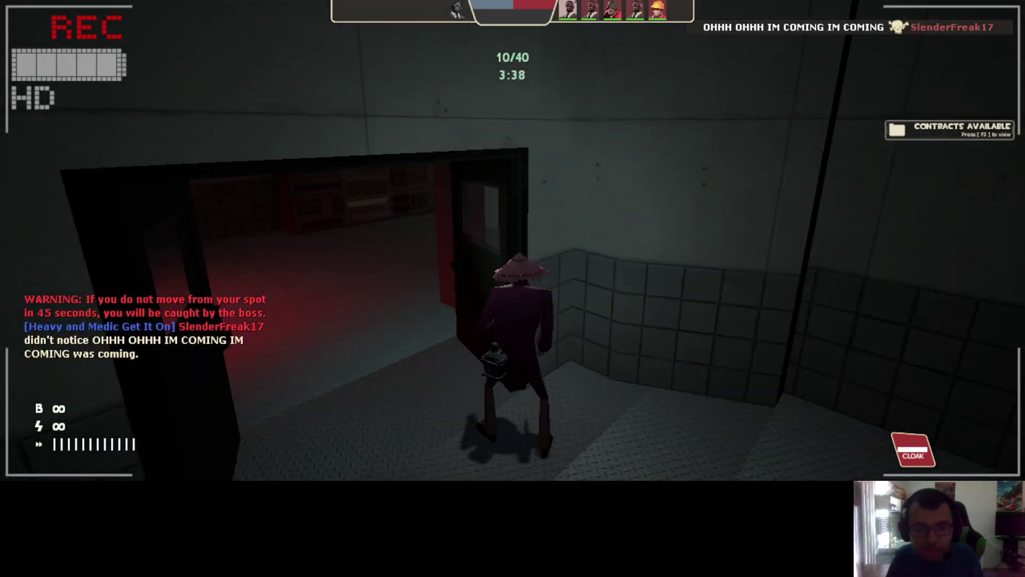
pyautogui.press('w')
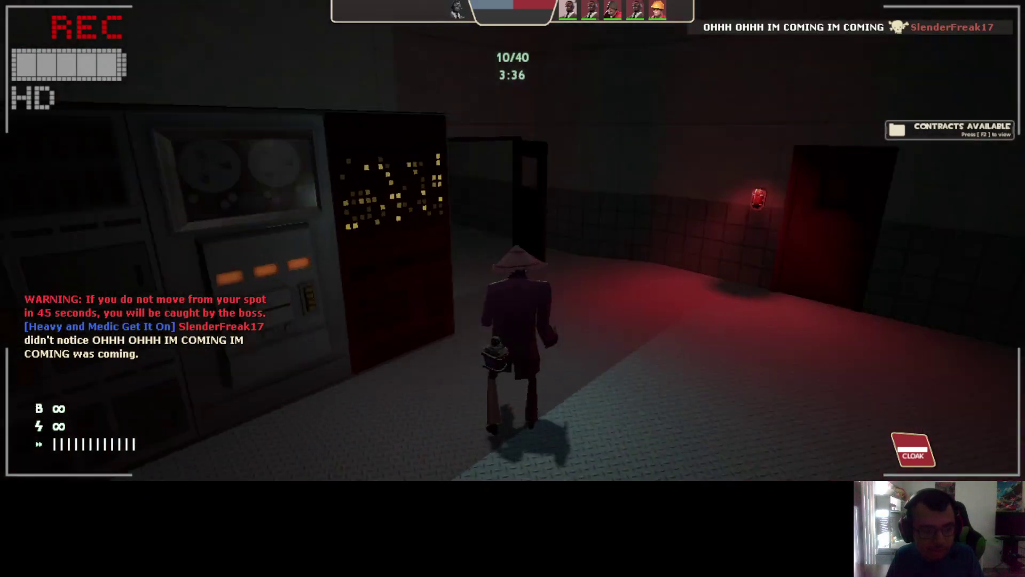
pyautogui.press('w')
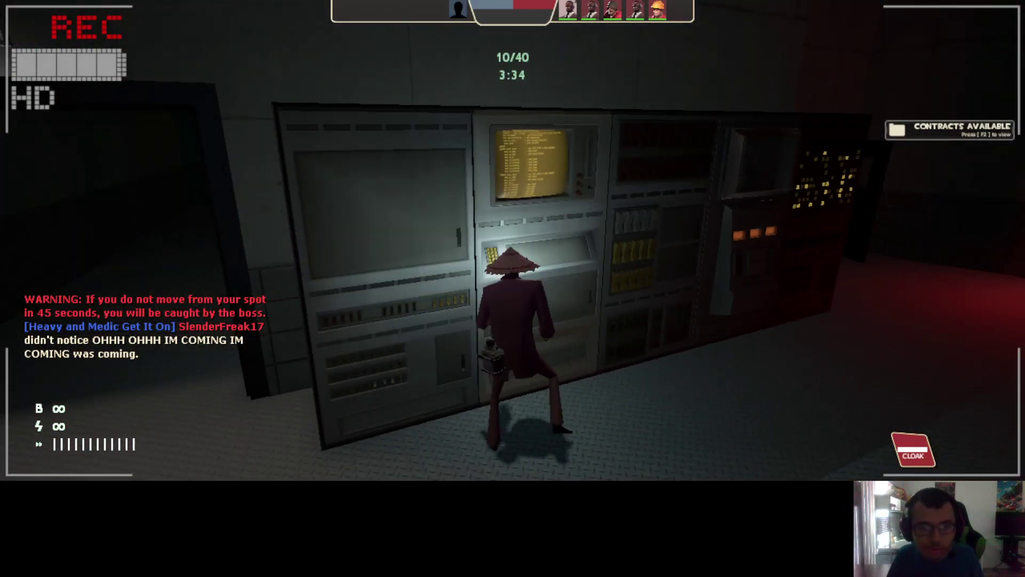
pyautogui.press('w')
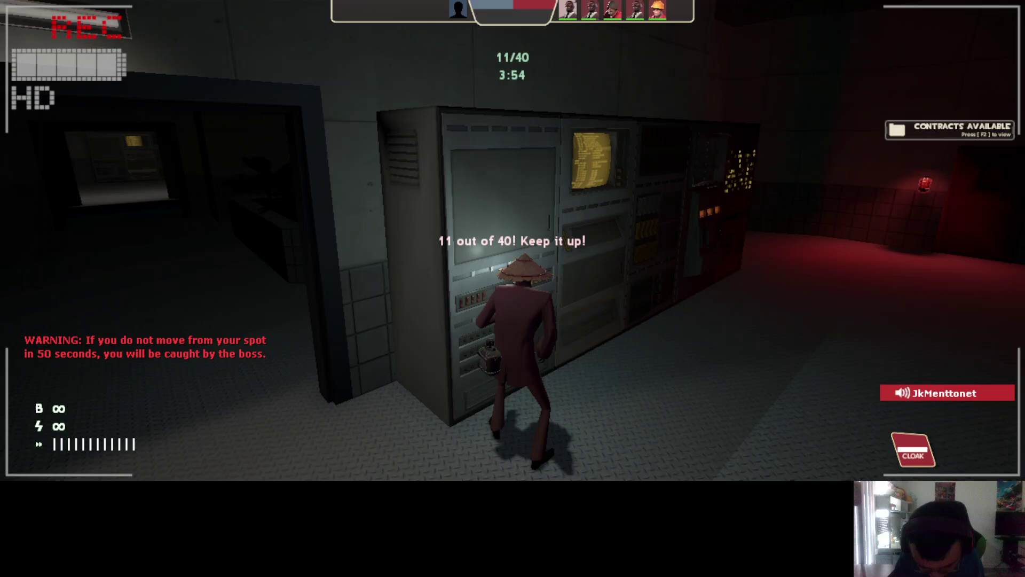
pyautogui.press('w')
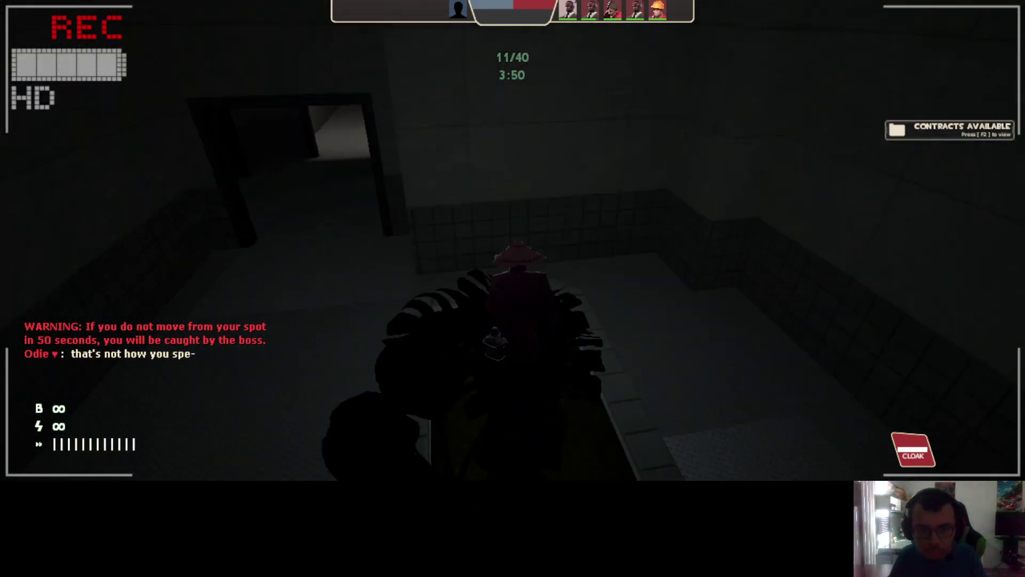
pyautogui.press('w')
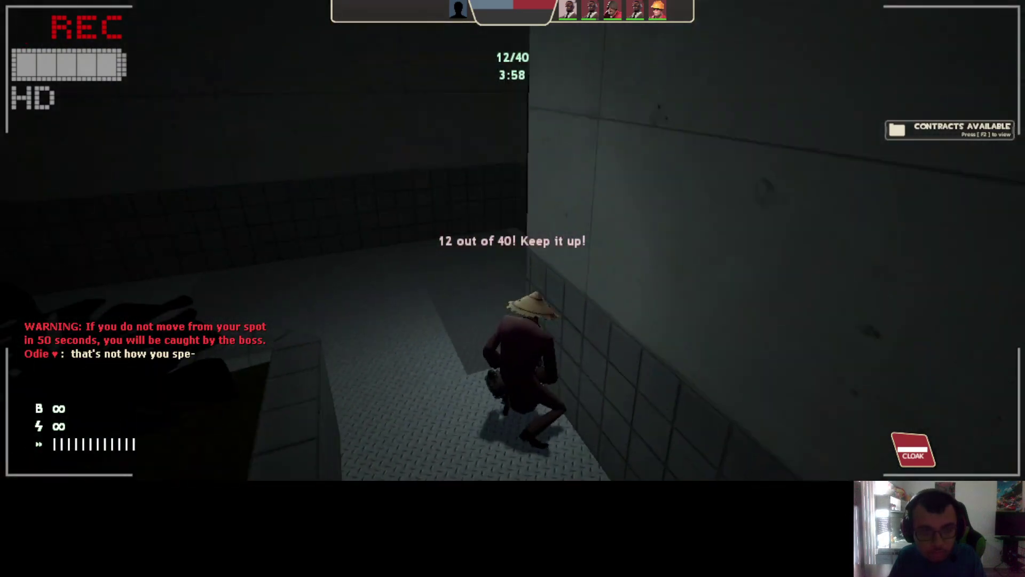
pyautogui.press('w')
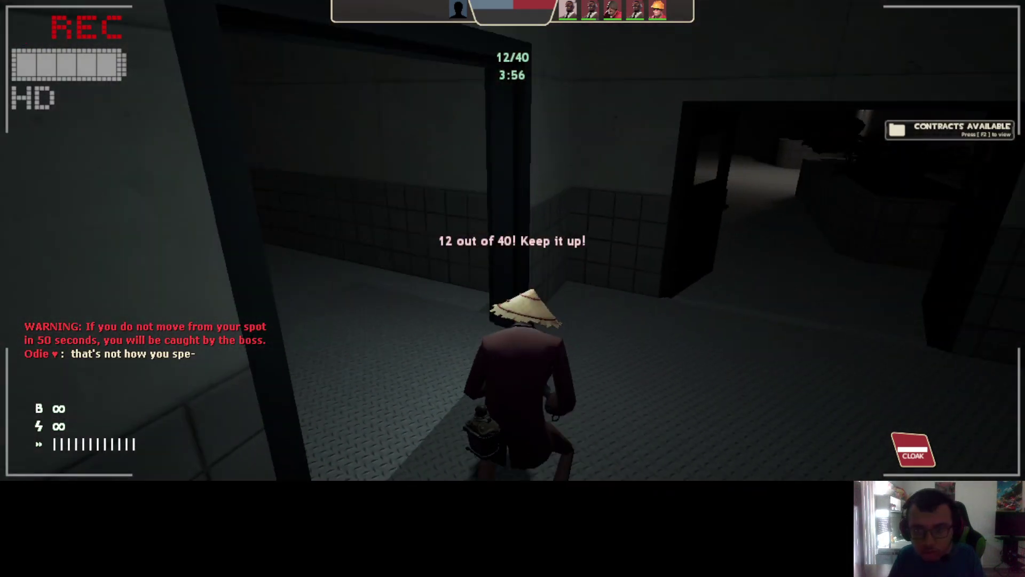
pyautogui.press('w')
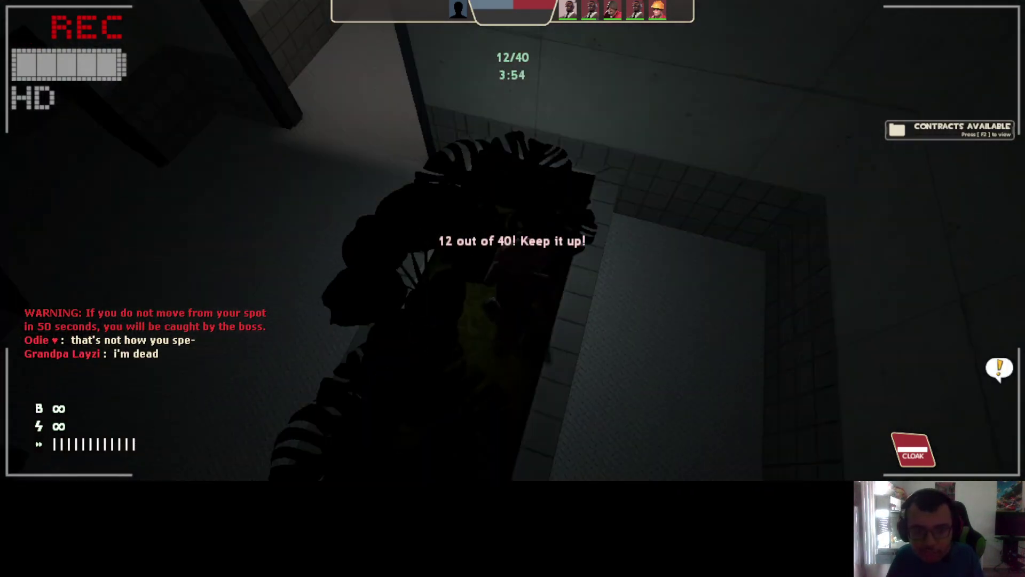
# Collect pages 15 through 19 across the computer rooms and tiled corridor
pyautogui.press('w')
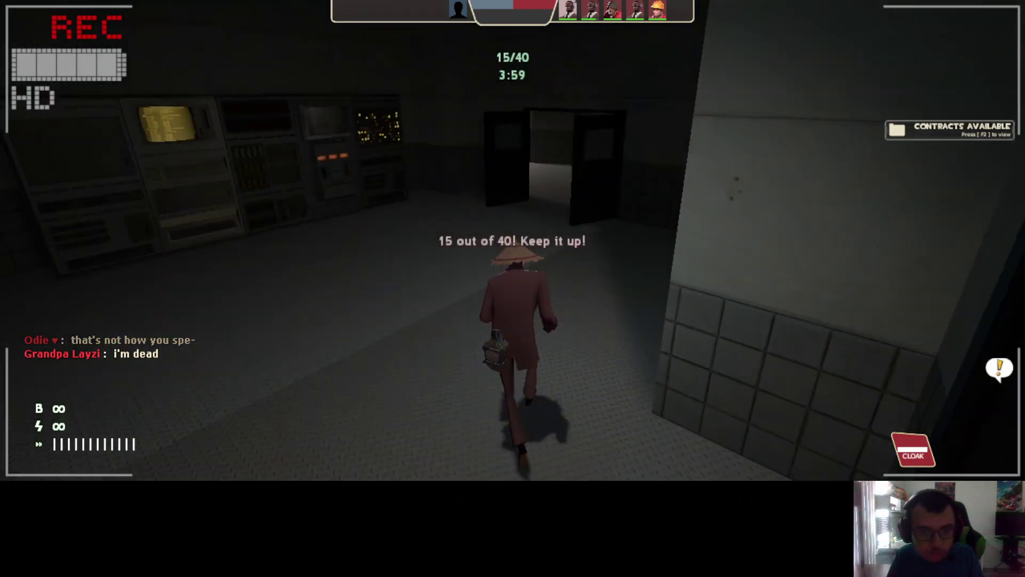
pyautogui.press('w')
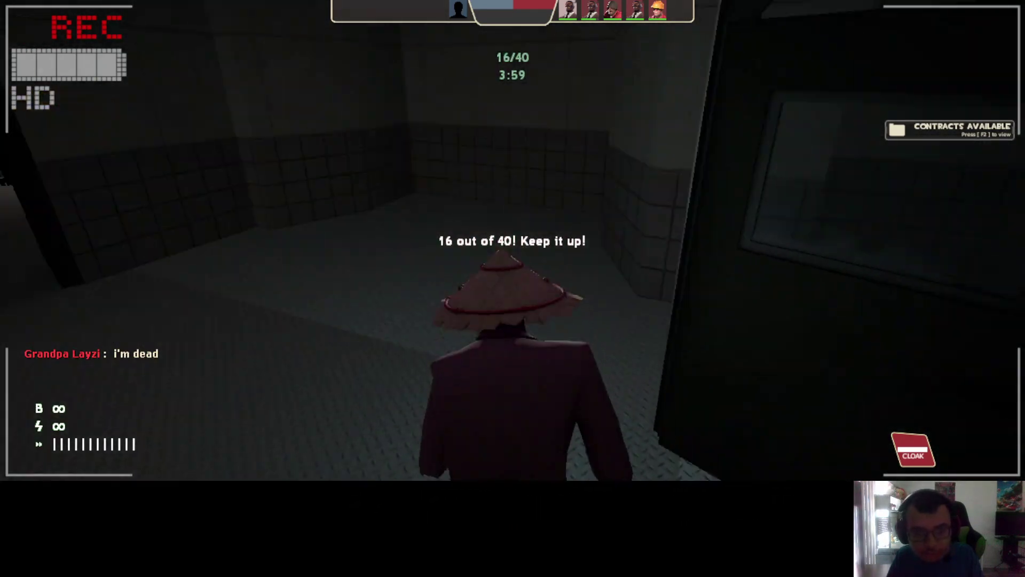
pyautogui.press('w')
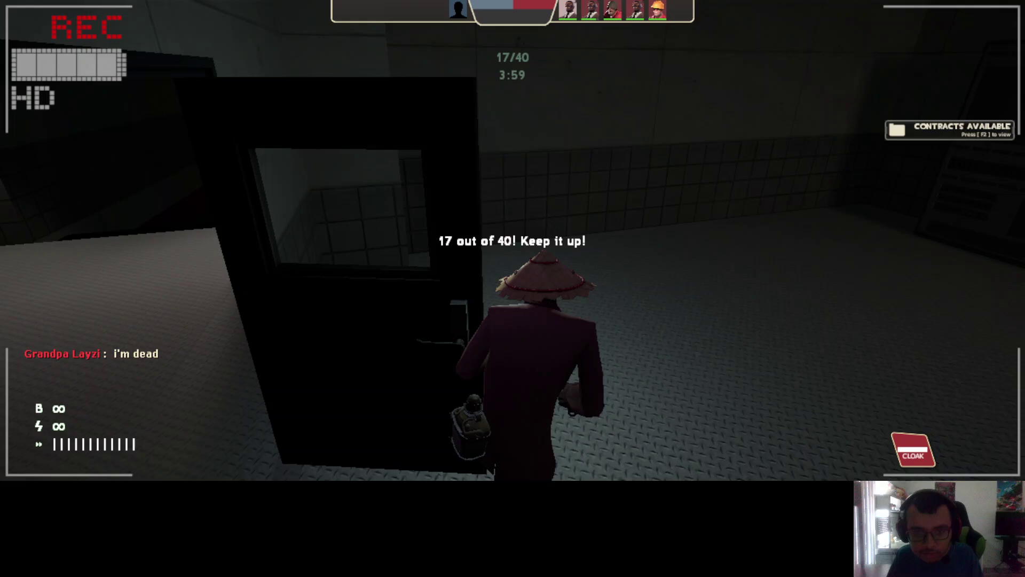
pyautogui.press('w')
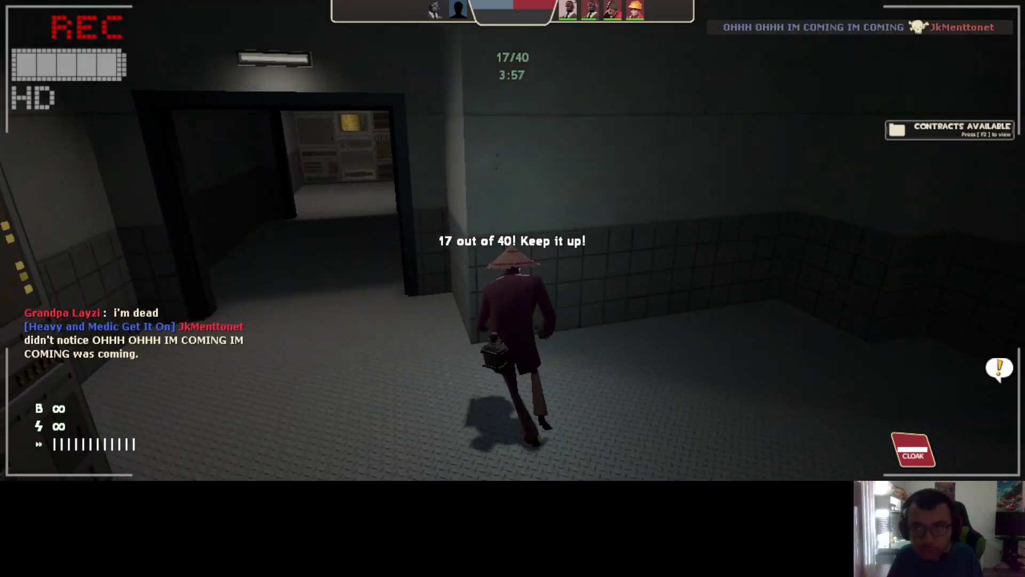
pyautogui.press('w')
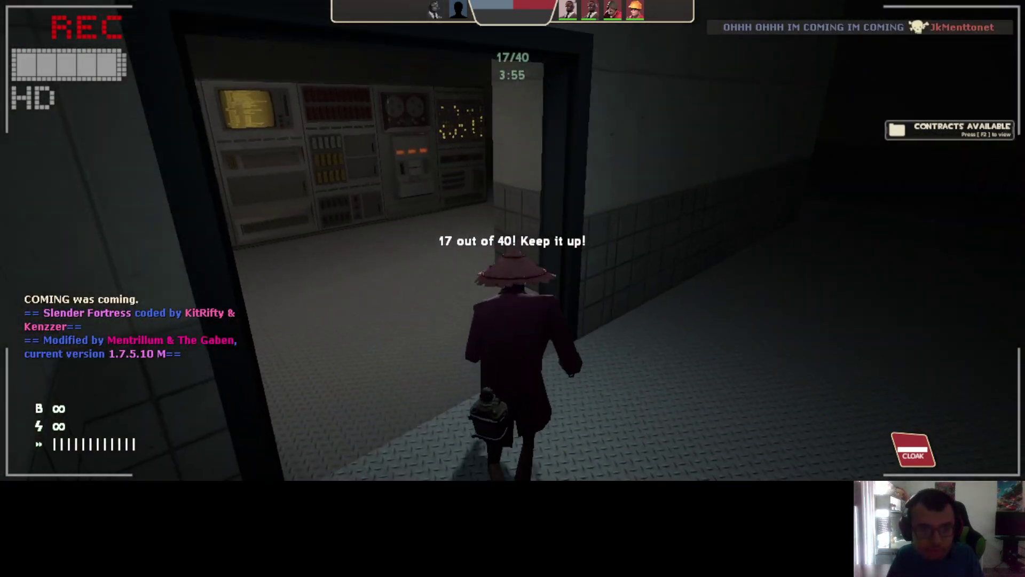
pyautogui.press('w')
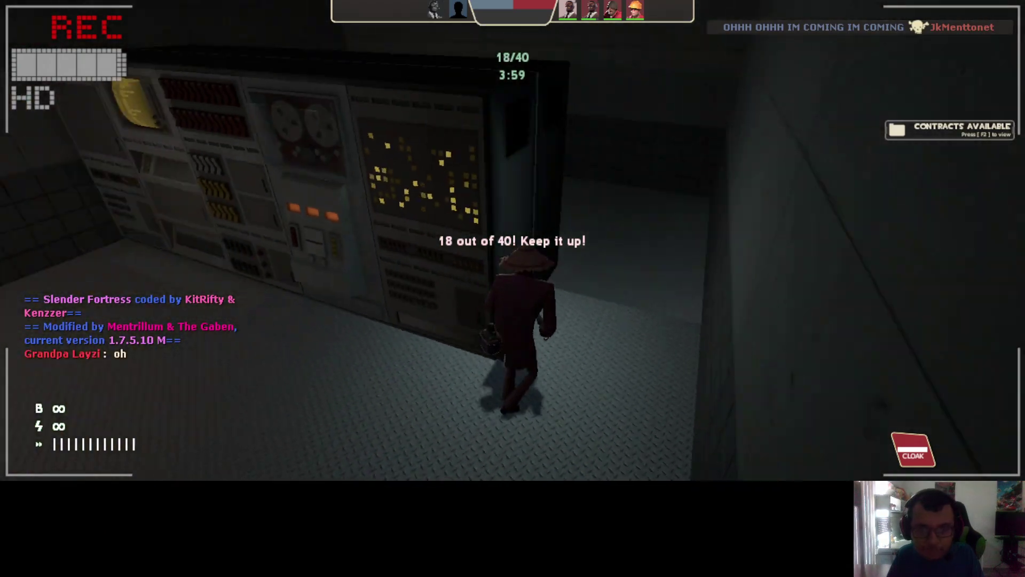
pyautogui.press('w')
pyautogui.press('w')
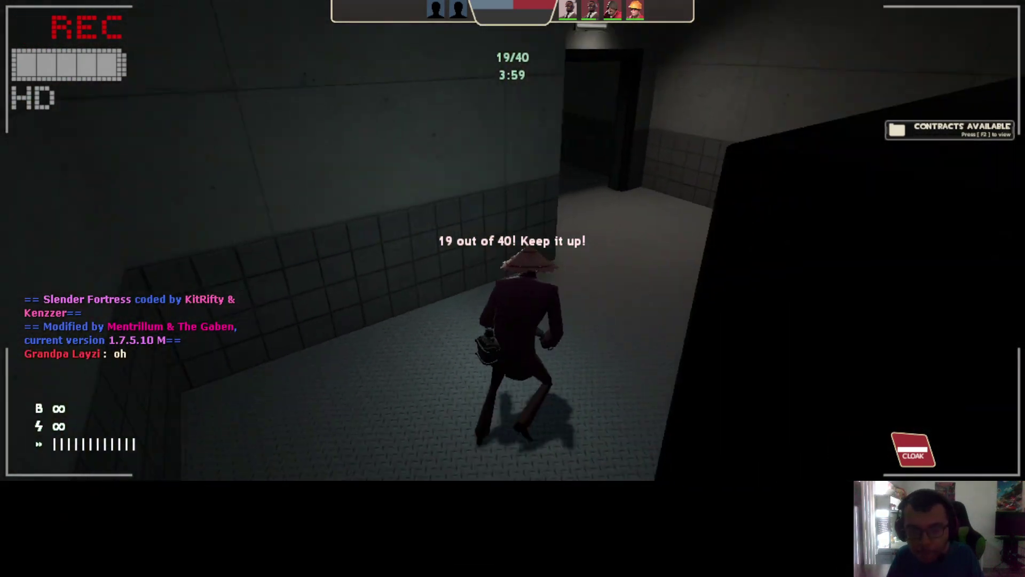
pyautogui.press('w')
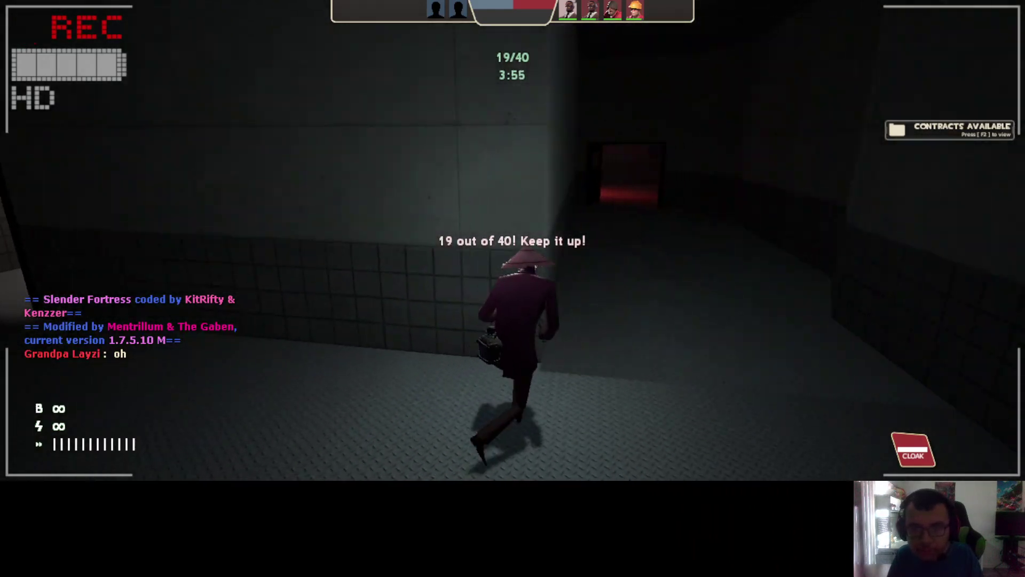
# Sneak past the control panels into the dark tiled room with the raised planter
pyautogui.press('w')
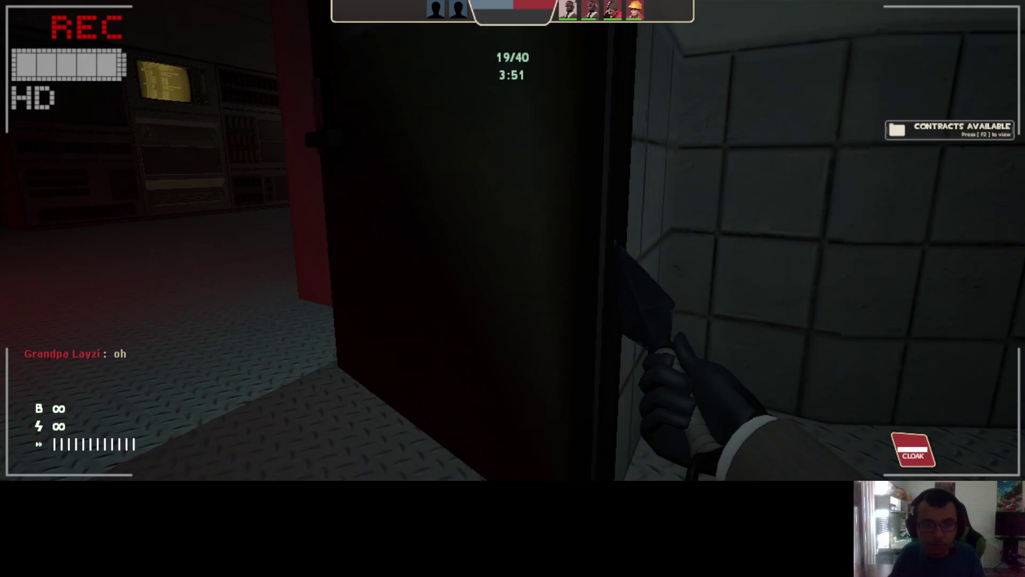
pyautogui.press('w')
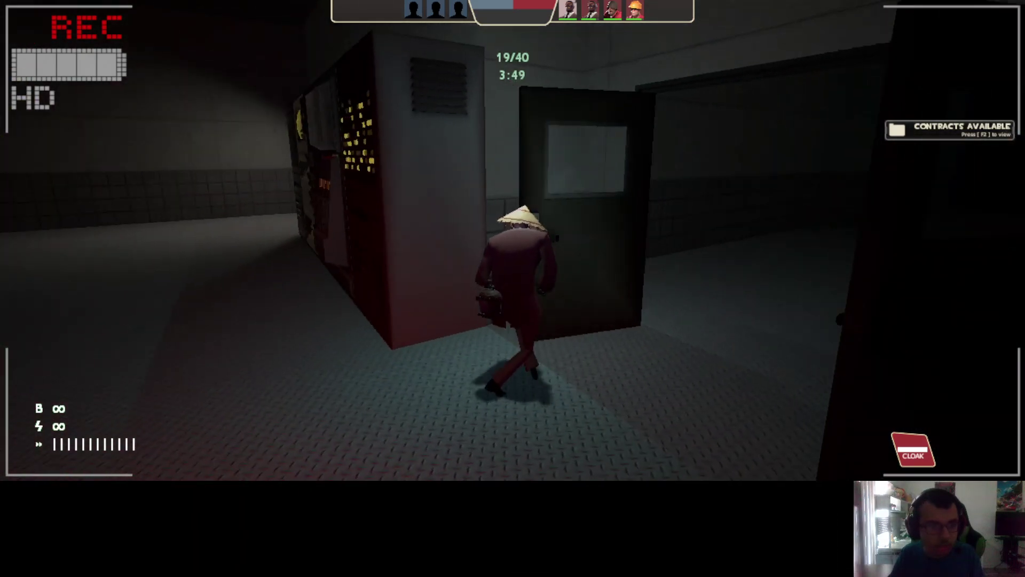
pyautogui.press('w')
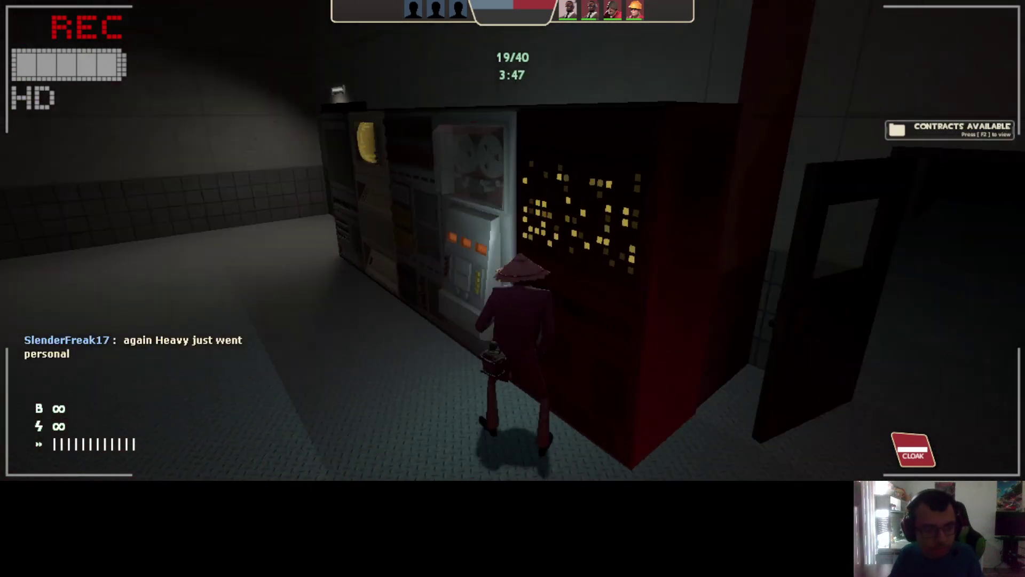
pyautogui.press('w')
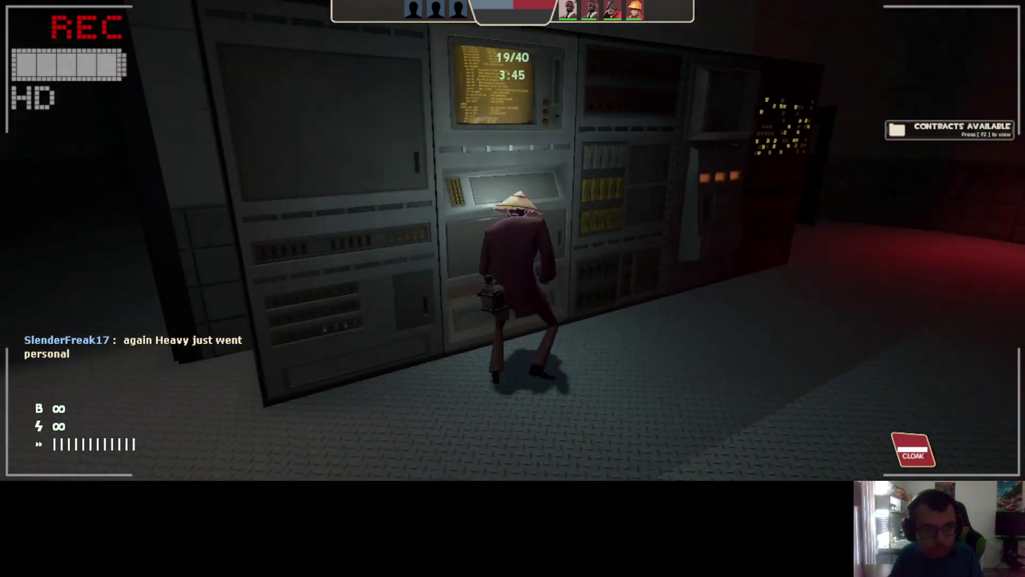
pyautogui.press('w')
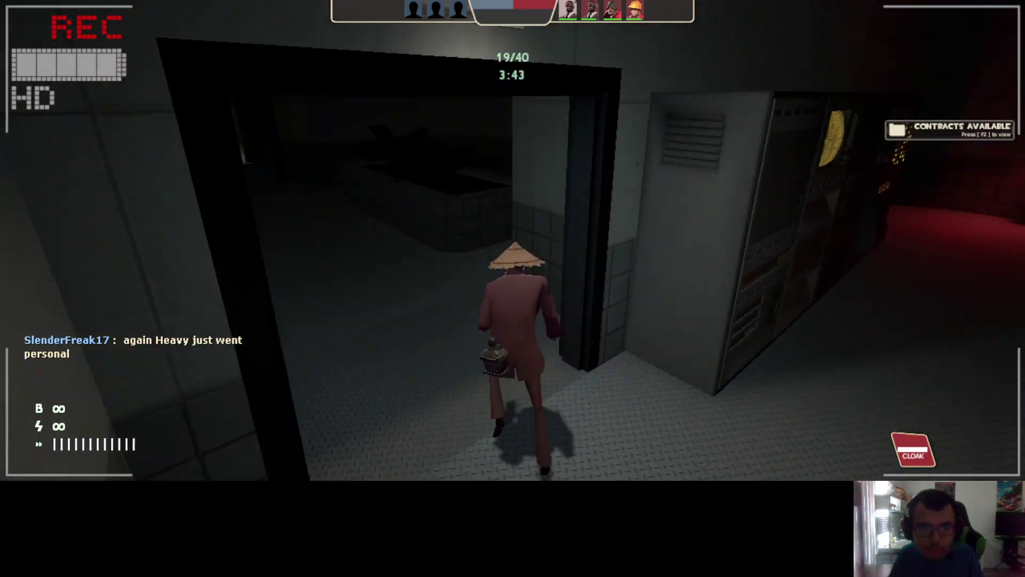
pyautogui.press('w')
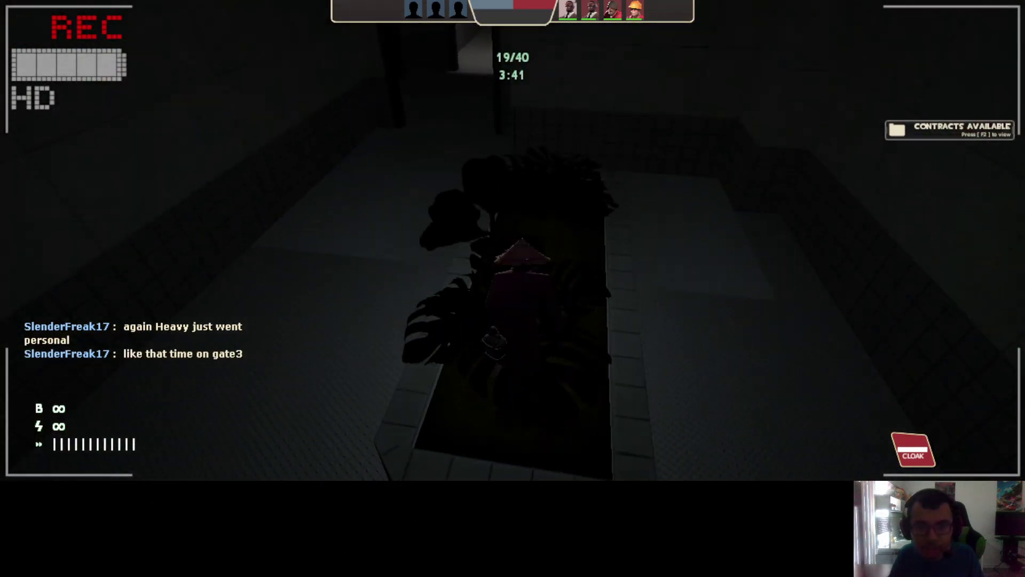
pyautogui.press('w')
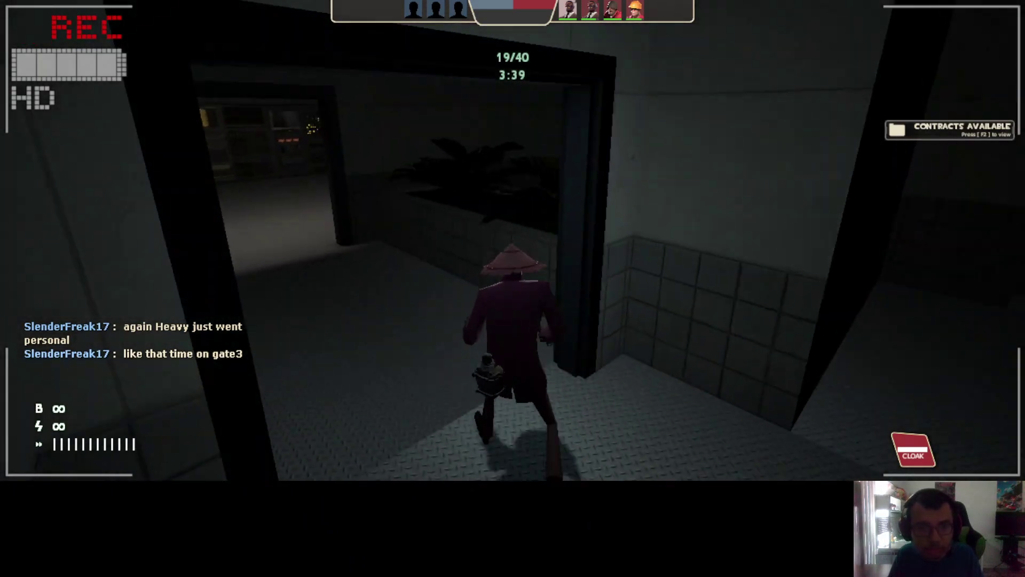
pyautogui.press('w')
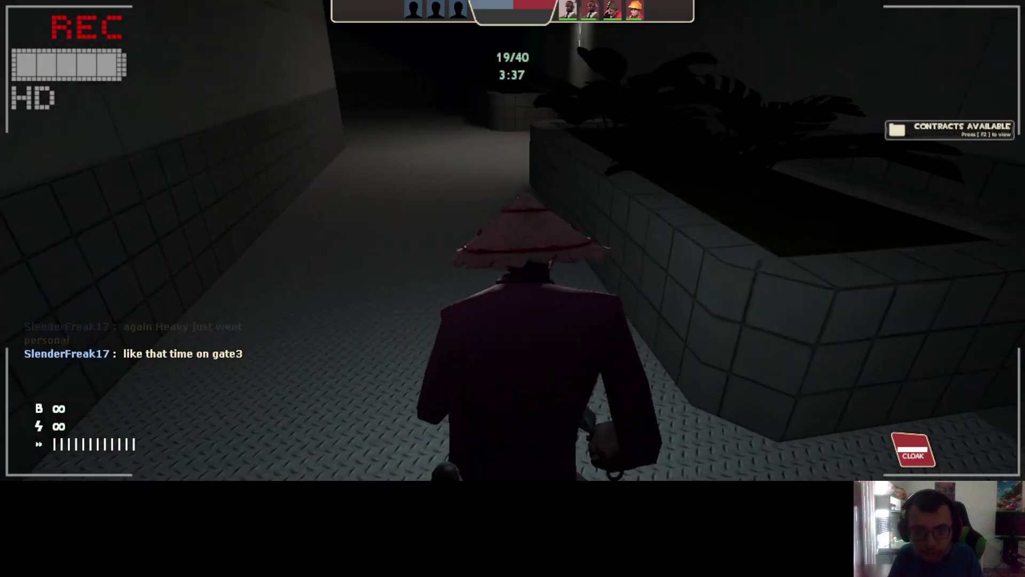
pyautogui.press('w')
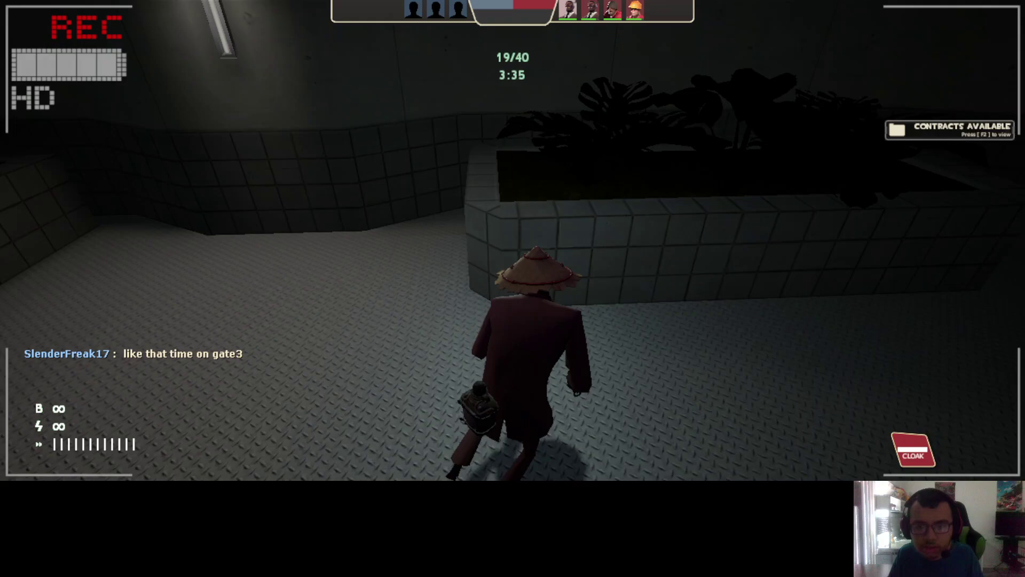
pyautogui.press('w')
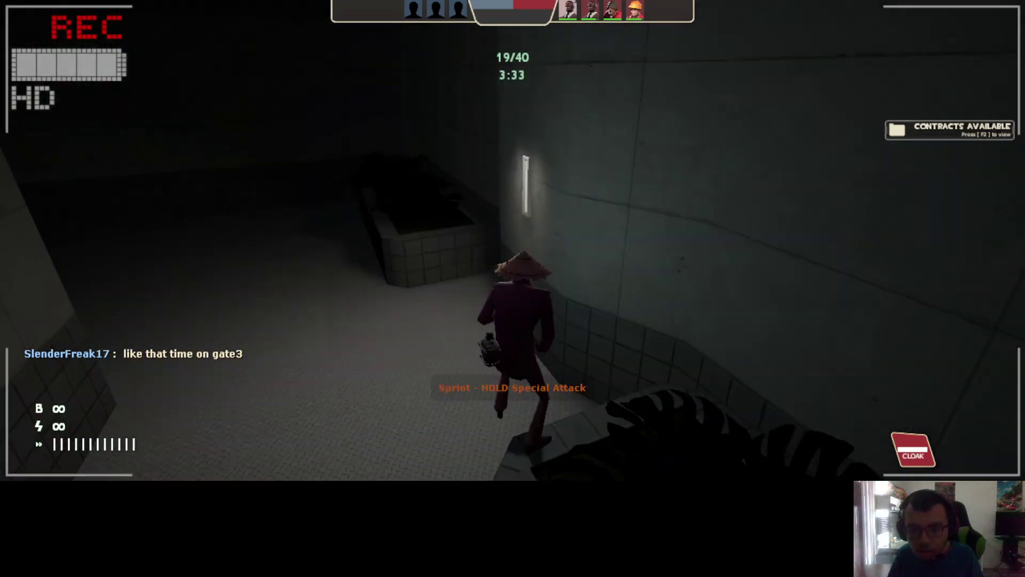
# Collect pages 20 and 21 around the planter and run into the computer room
pyautogui.press('w')
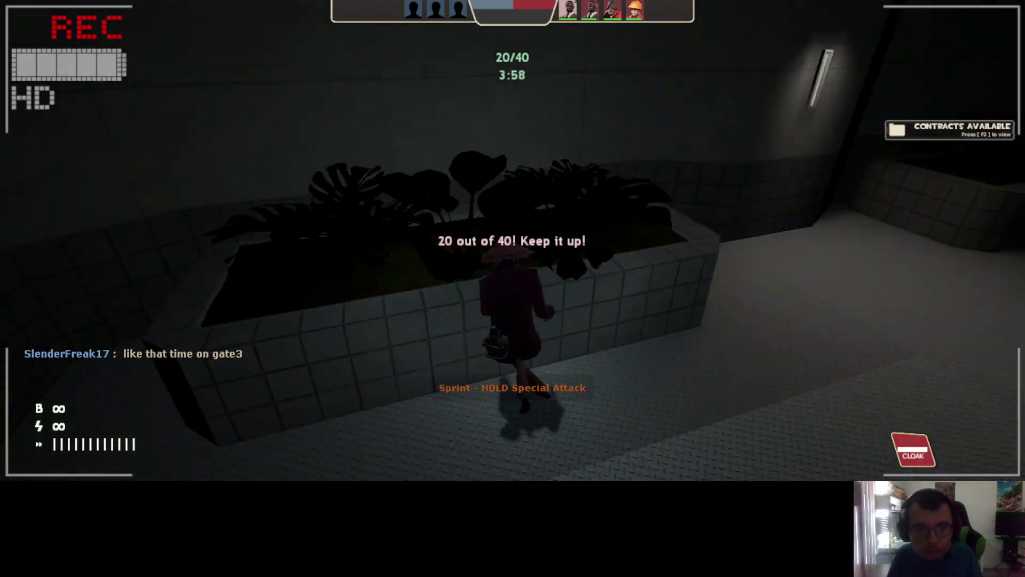
pyautogui.press('w')
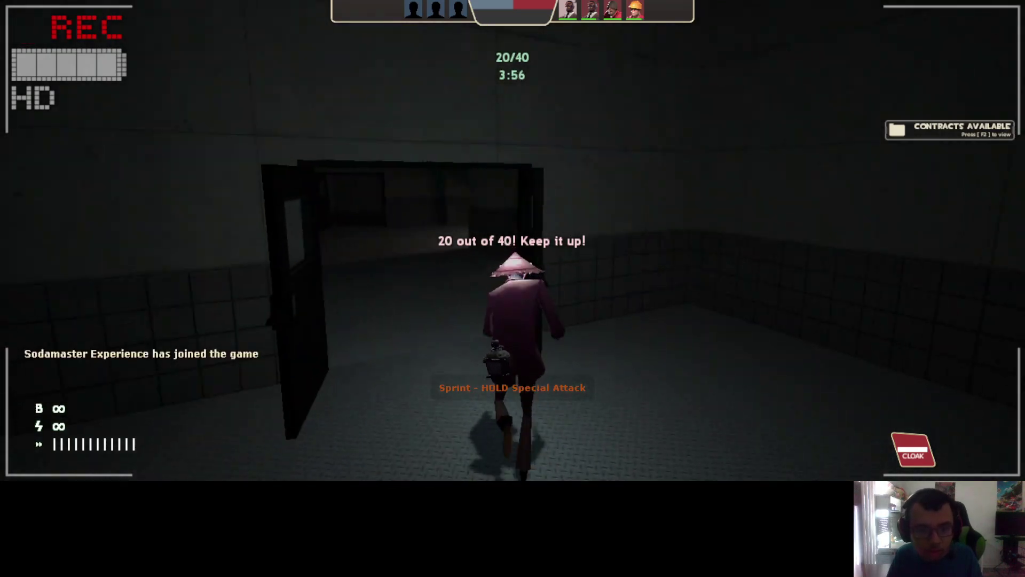
pyautogui.press('w')
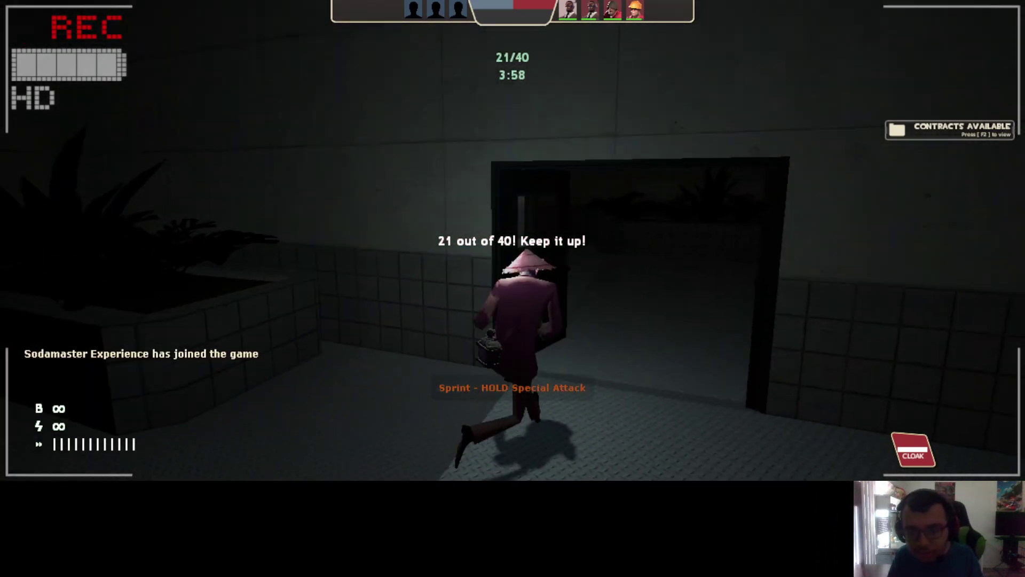
pyautogui.press('w')
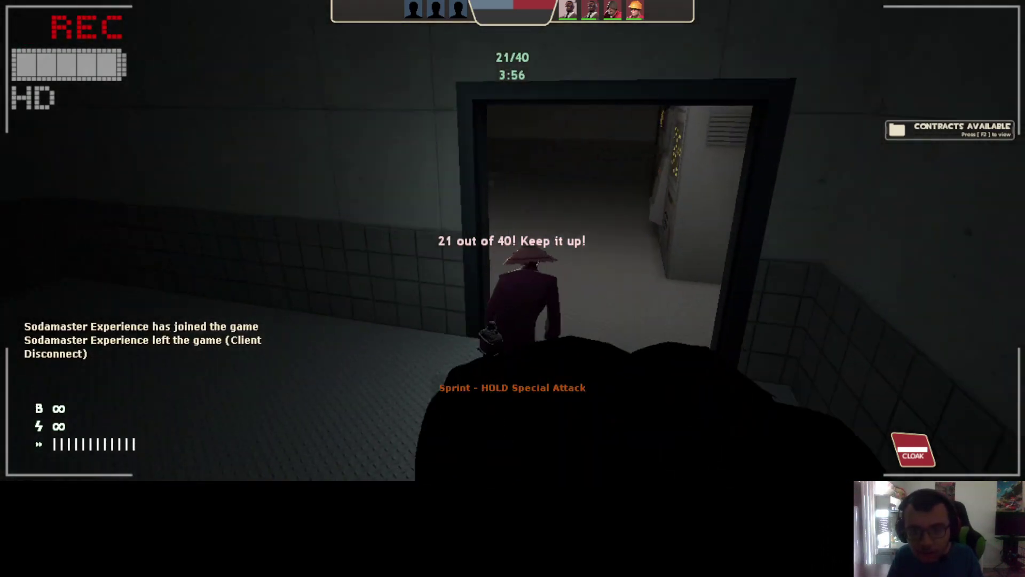
pyautogui.press('w')
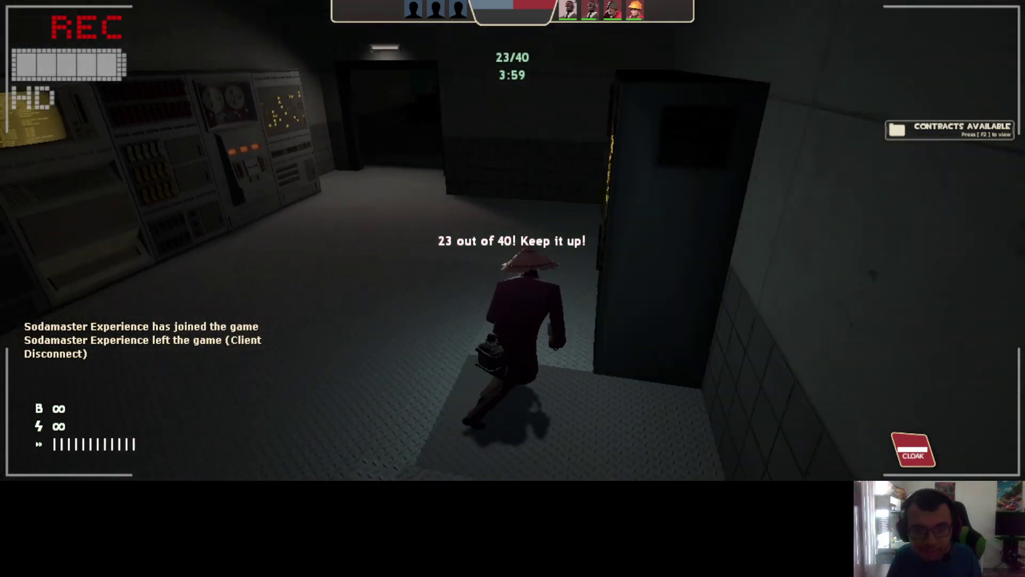
pyautogui.press('w')
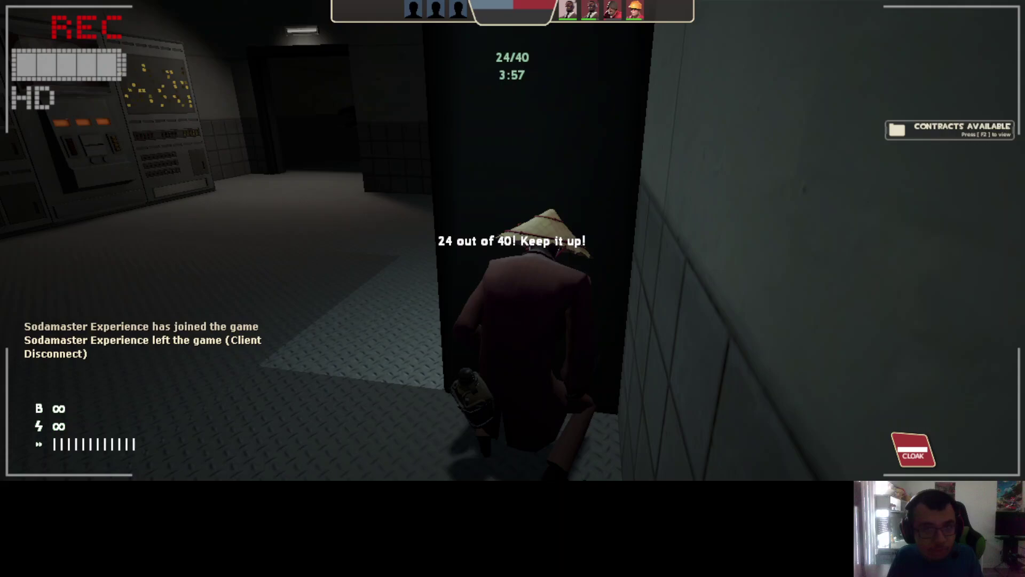
pyautogui.press('w')
pyautogui.press('w')
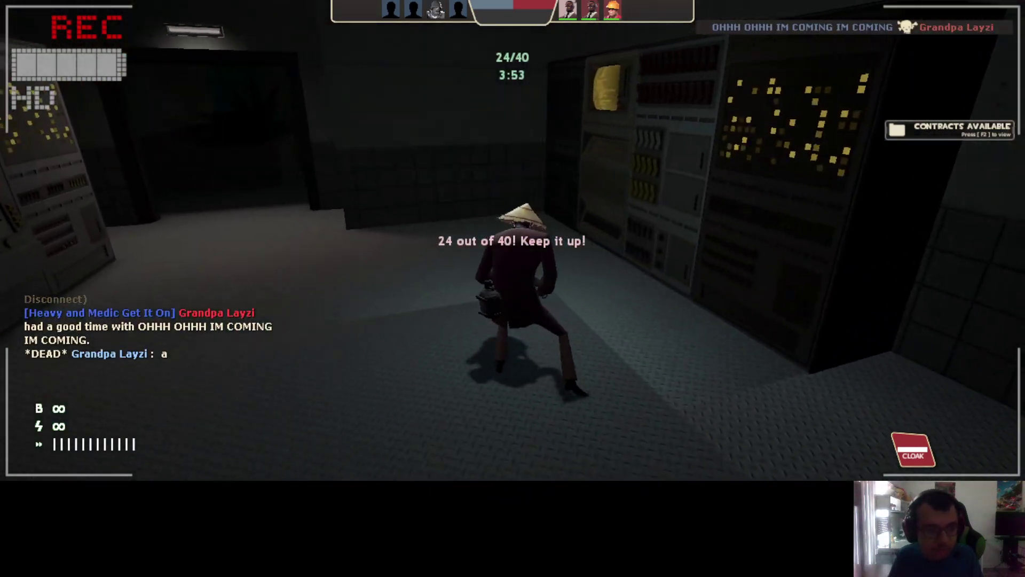
# Check the scoreboard, then collect another page in the tiled room near the crate
pyautogui.press('w')
pyautogui.press('Tab')
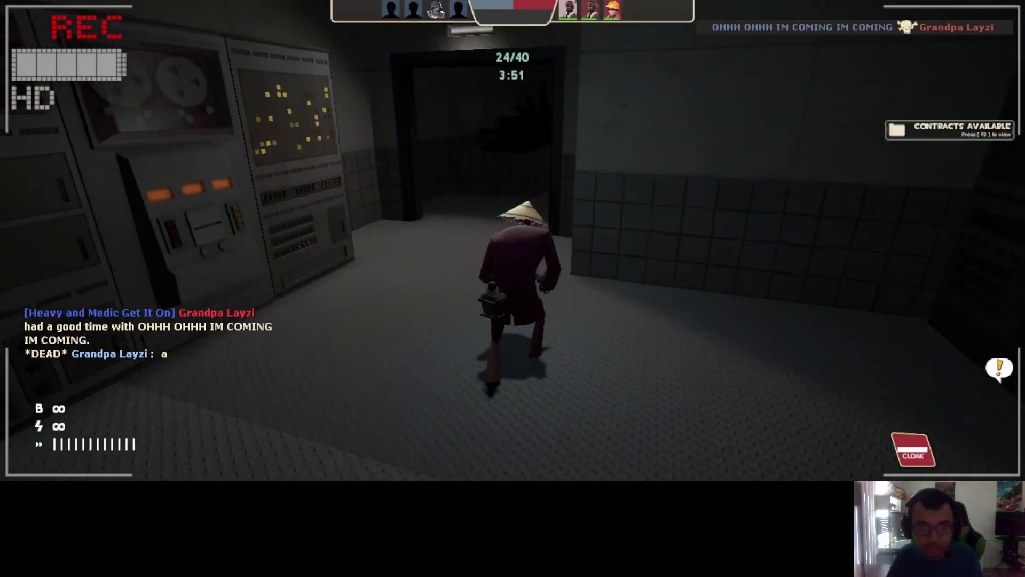
pyautogui.press('w')
pyautogui.press('w')
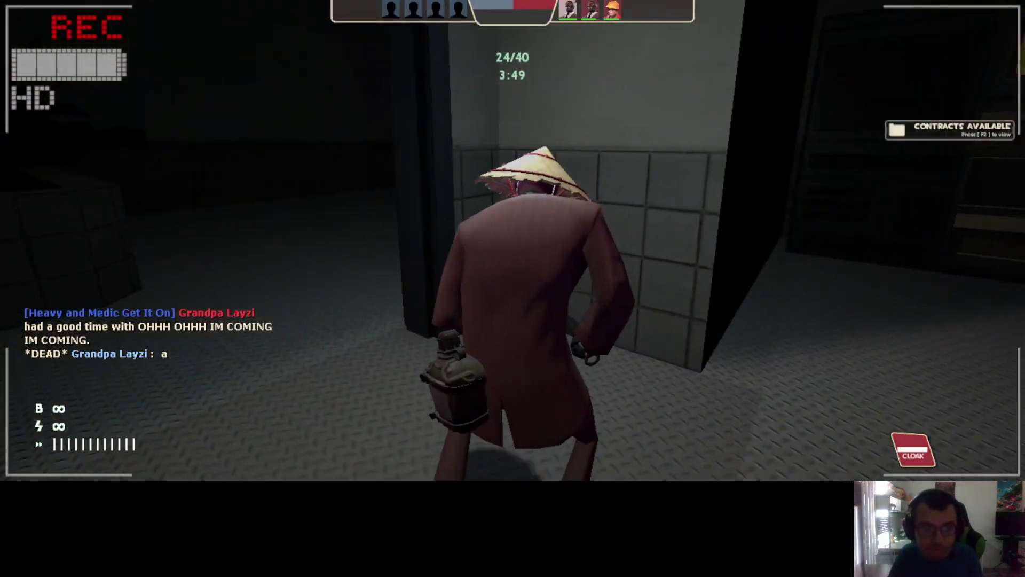
pyautogui.press('w')
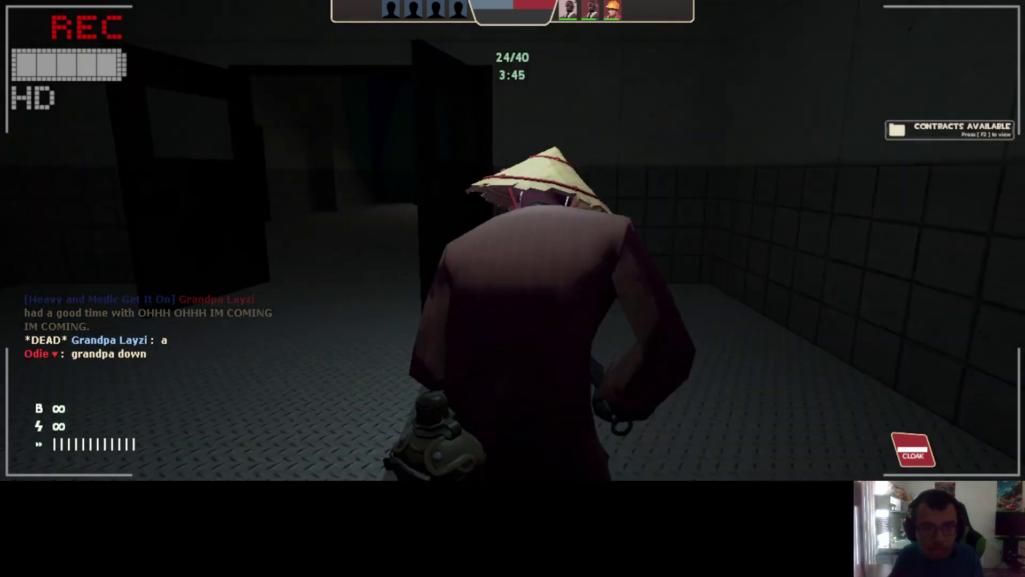
pyautogui.press('w')
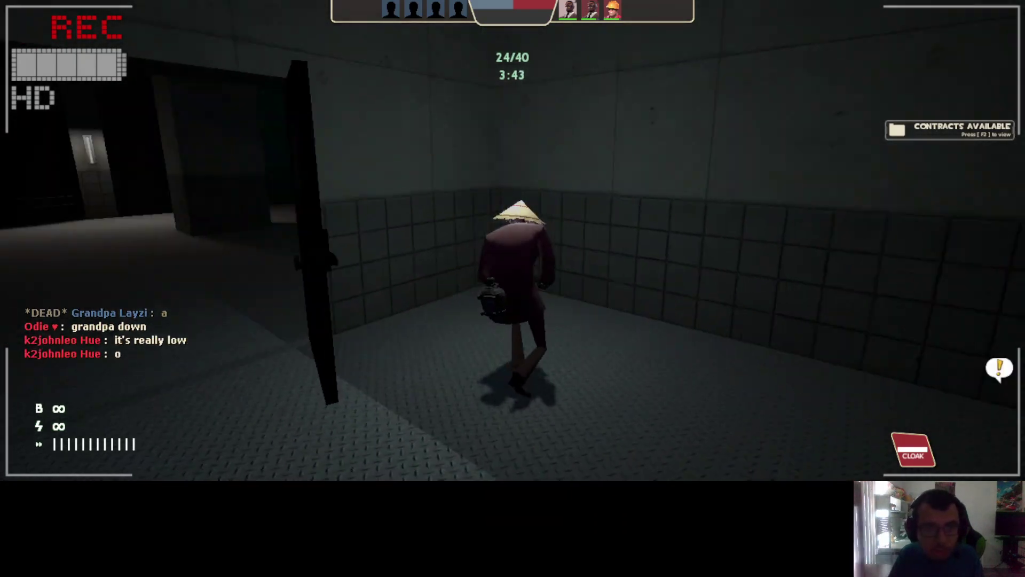
pyautogui.press('w')
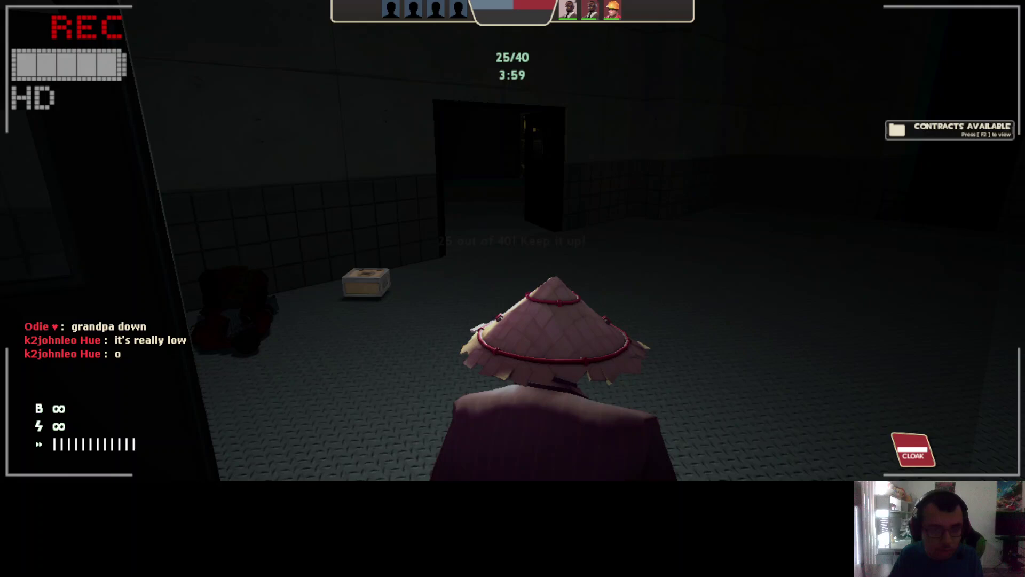
pyautogui.press('w')
pyautogui.press('w')
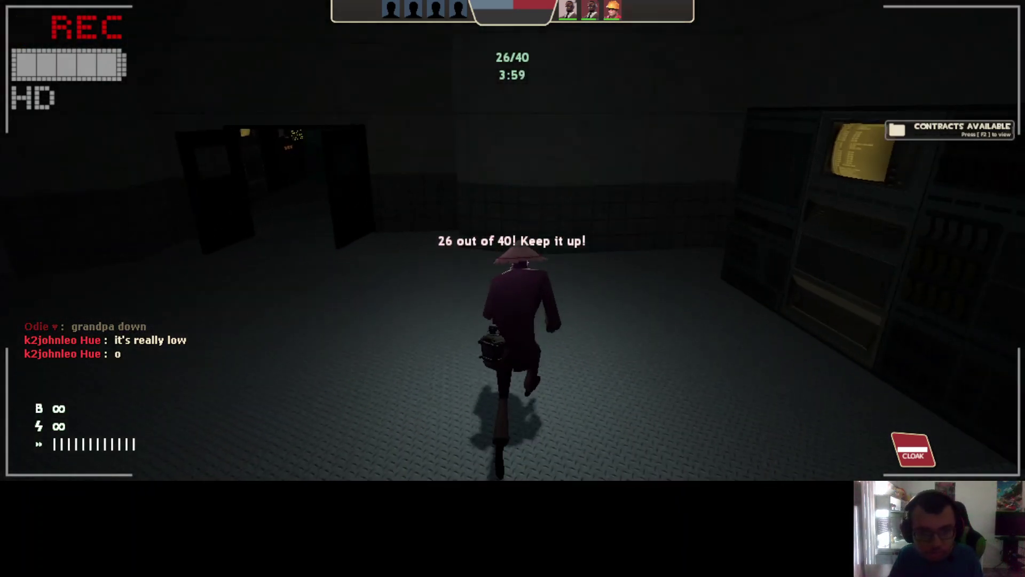
pyautogui.press('w')
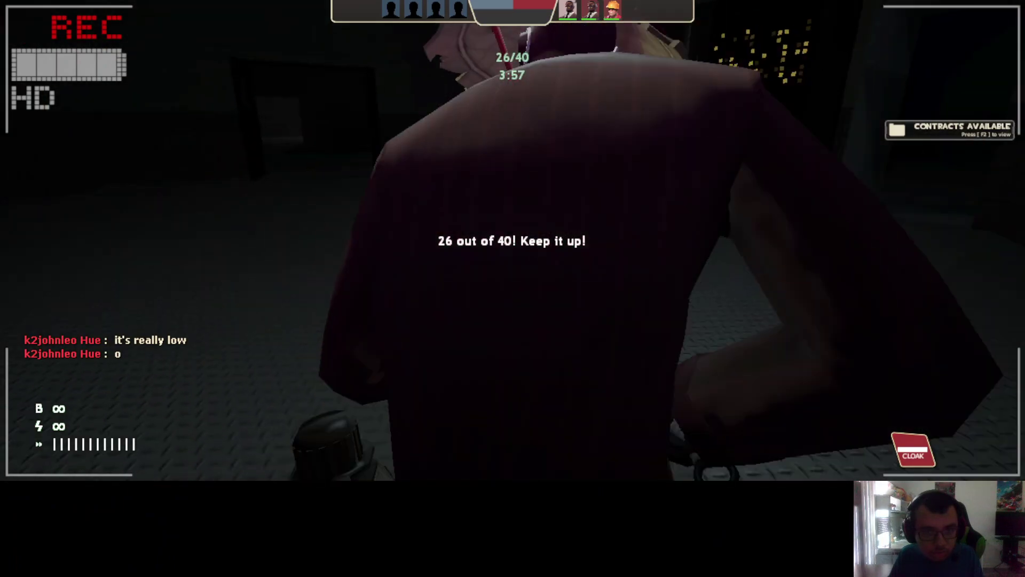
pyautogui.press('w')
pyautogui.press('w')
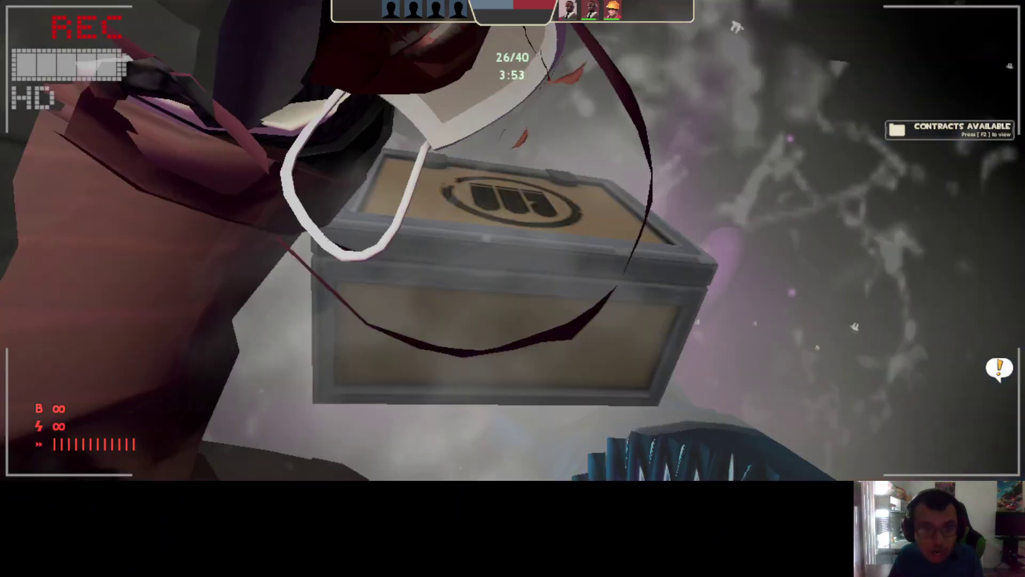
pyautogui.write('y/slgho')
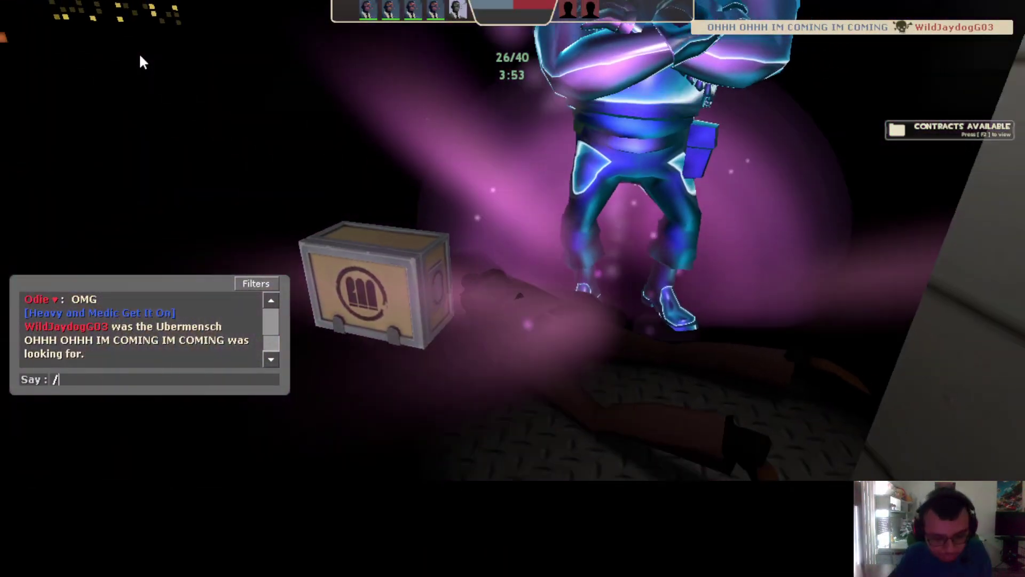
pyautogui.write('st')
# Enter Ghost Mode with /slghost and drift toward the wooden crate
pyautogui.press('Return')
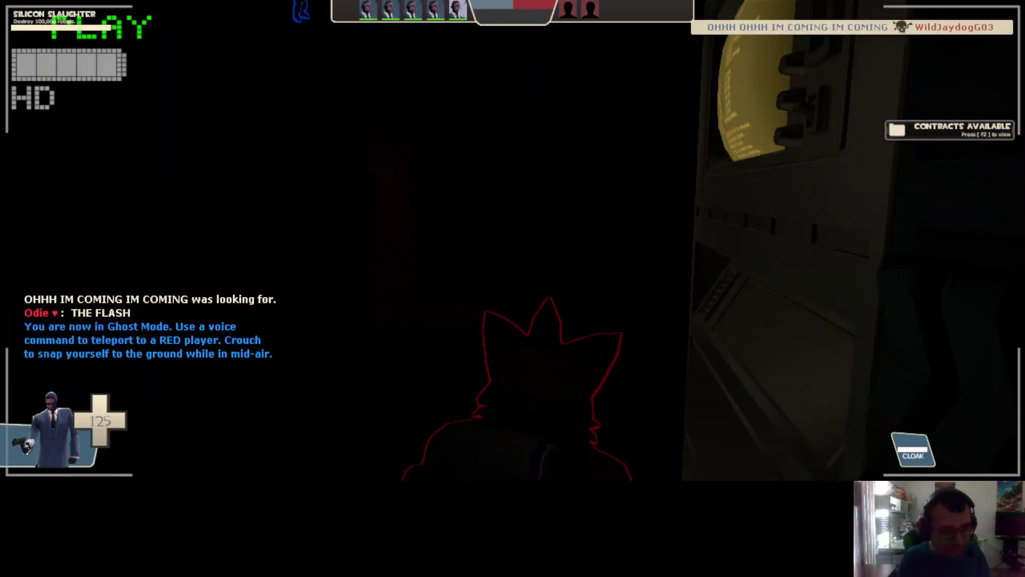
pyautogui.press('w')
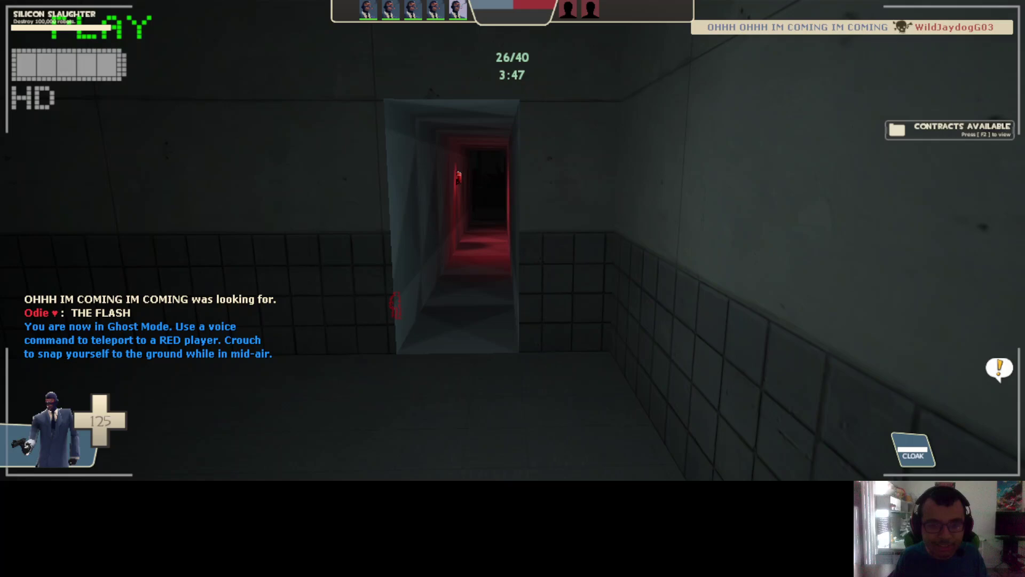
pyautogui.press('w')
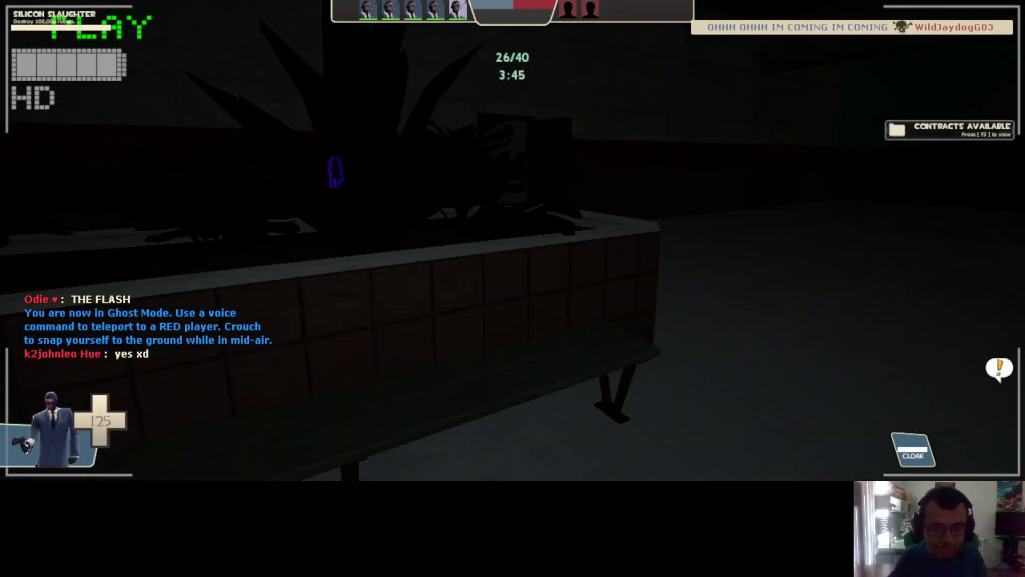
pyautogui.press('w')
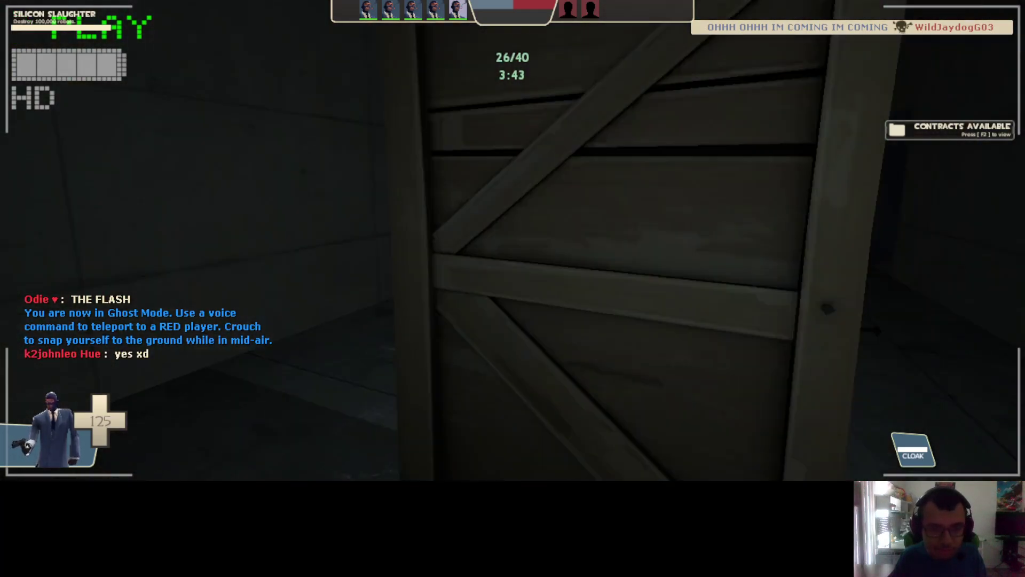
# Fly through the dark rooms past the planter to watch the other players
pyautogui.press('w')
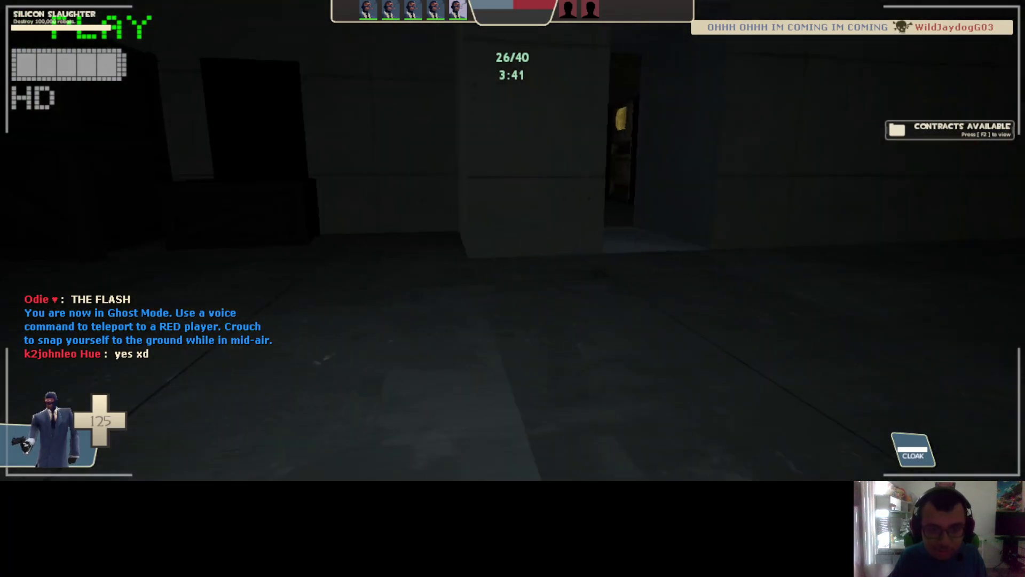
pyautogui.press('w')
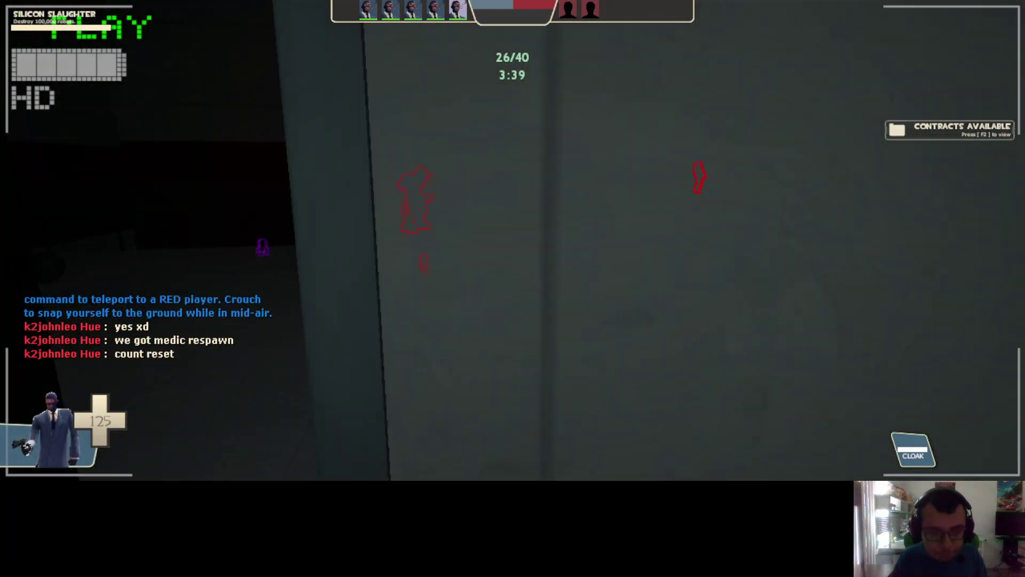
pyautogui.press('w')
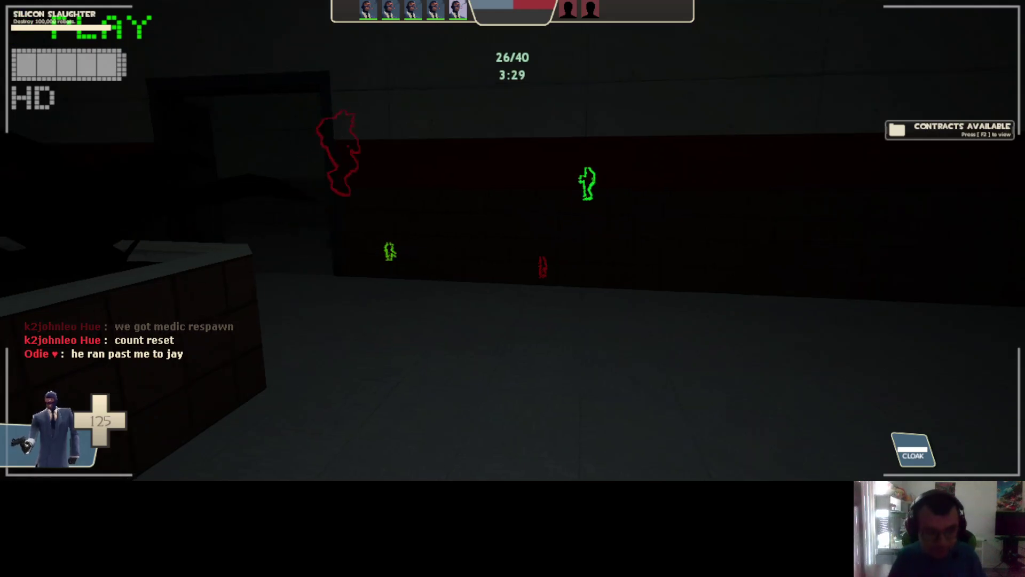
pyautogui.press('w')
pyautogui.press('w')
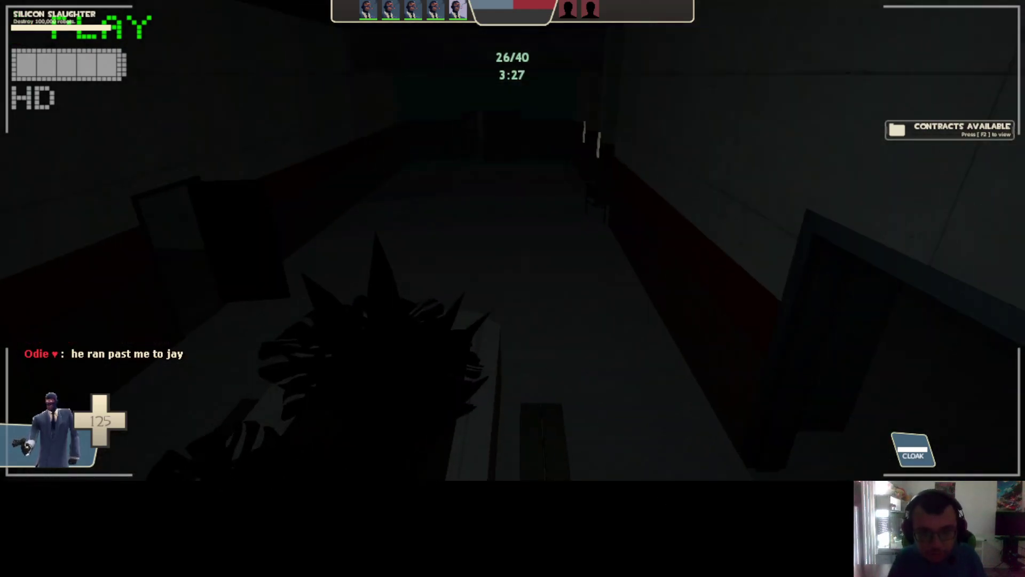
pyautogui.press('w')
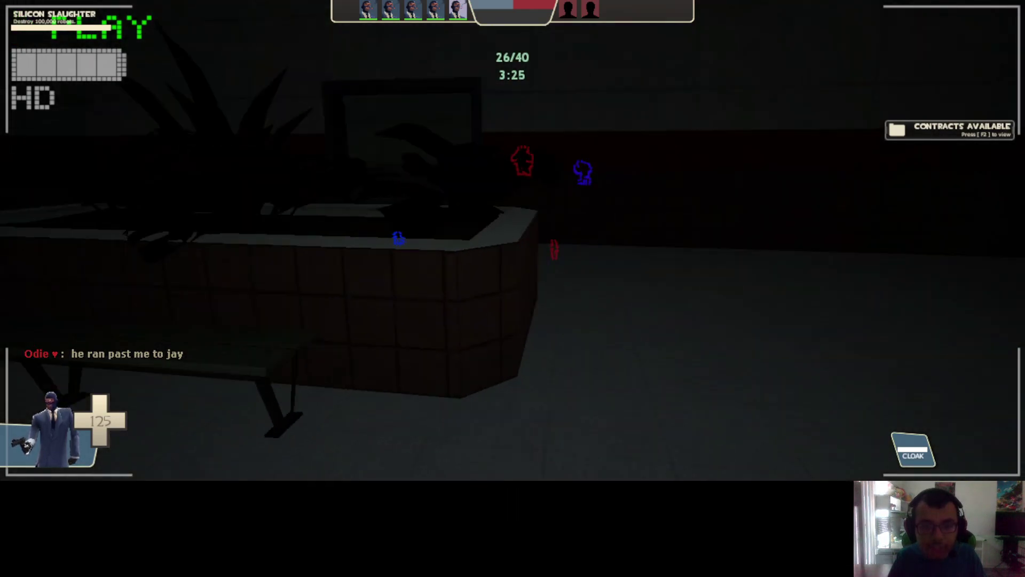